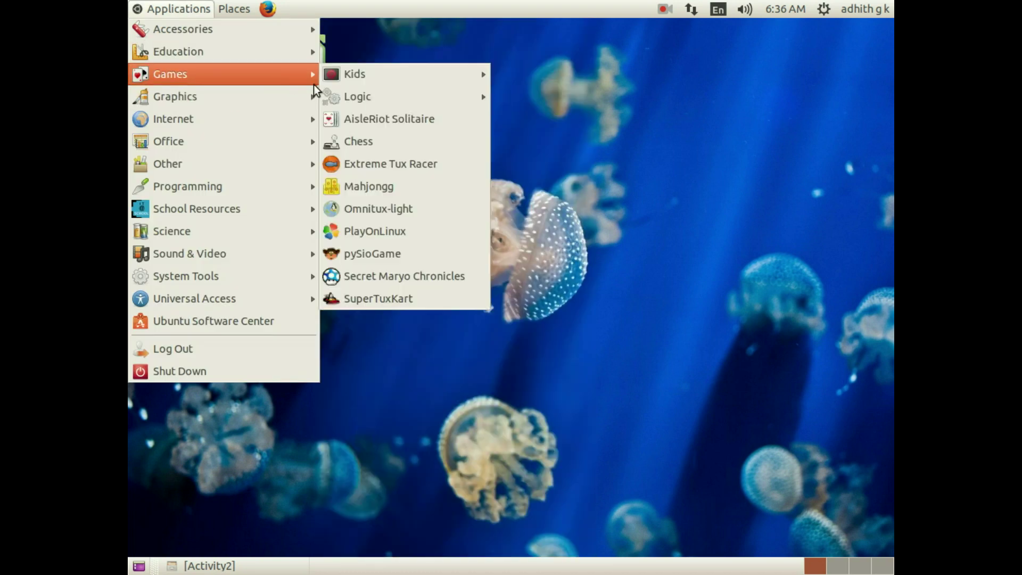
Launch TupiTube Desk from the Graphics applications and dismiss the tip of the day.
{"action": "scroll", "coordinate": [369, 208], "scroll_direction": "down", "scroll_amount": 1}
{"action": "scroll", "coordinate": [415, 272], "scroll_direction": "down", "scroll_amount": 5}
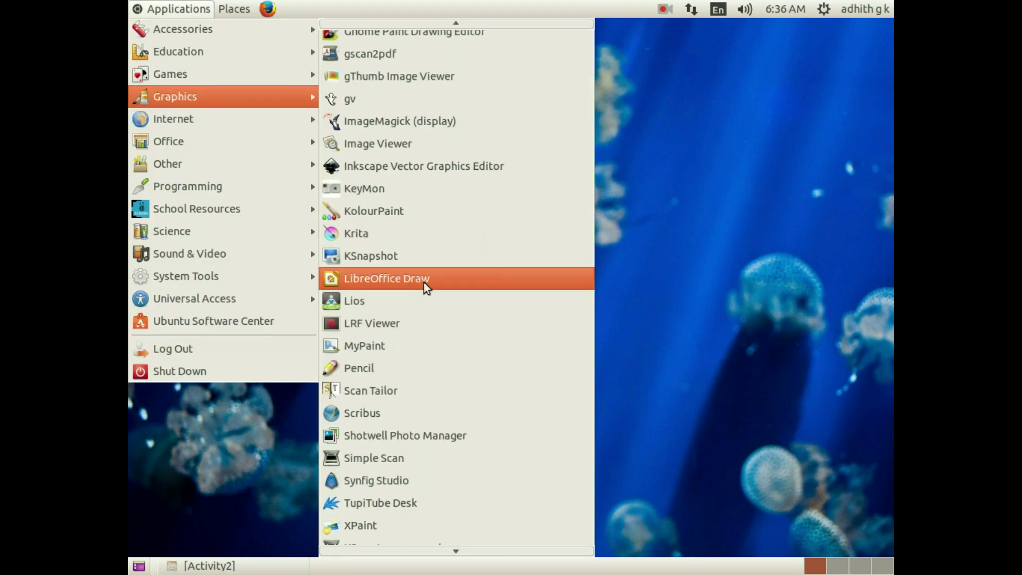
{"action": "left_click", "coordinate": [451, 496]}
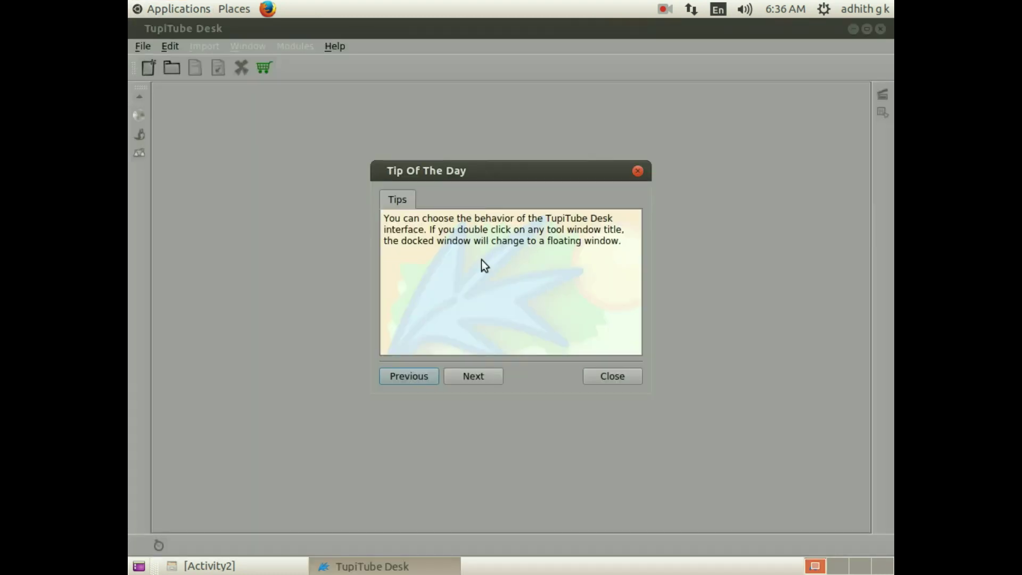
{"action": "left_click", "coordinate": [599, 376]}
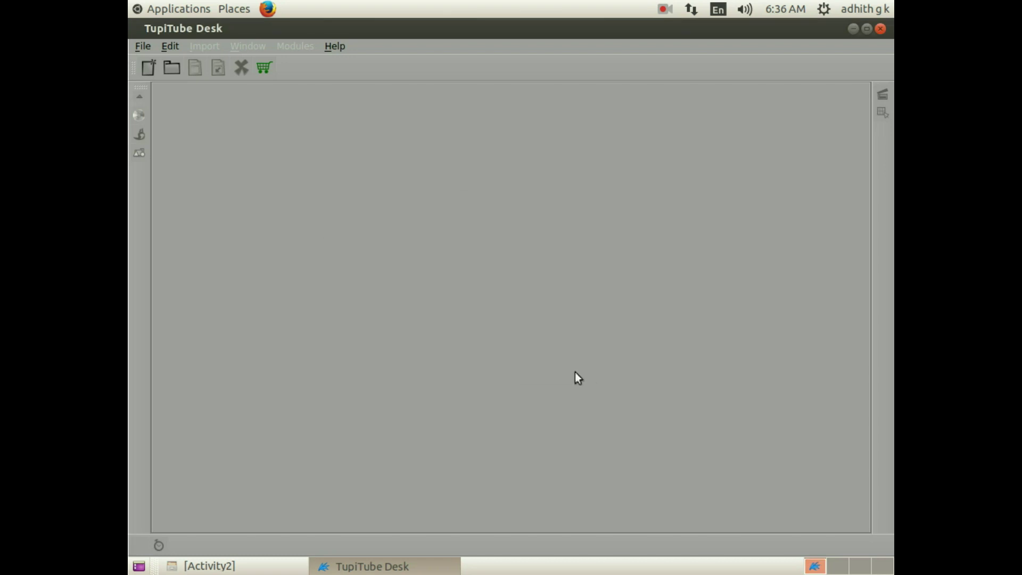
Create a new project named my_project with the default 1080 (Full HD) - 24 preset.
{"action": "left_click", "coordinate": [142, 47]}
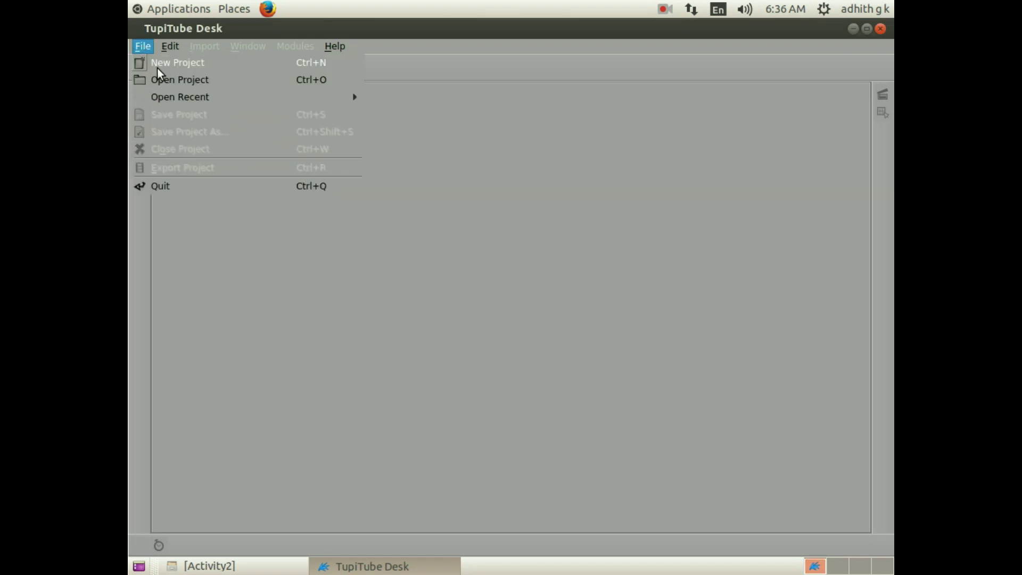
{"action": "left_click", "coordinate": [157, 63]}
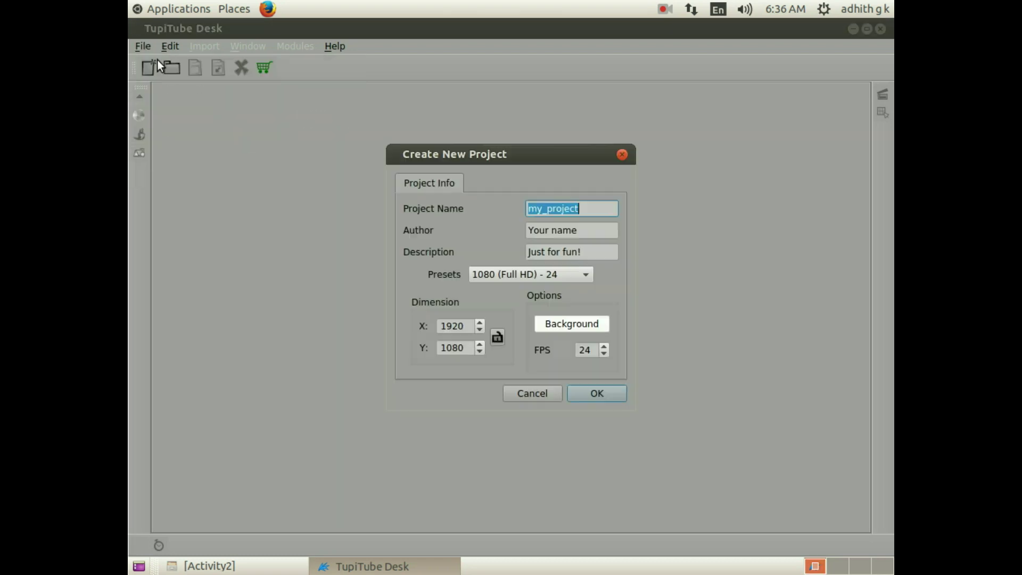
{"action": "left_click", "coordinate": [594, 398]}
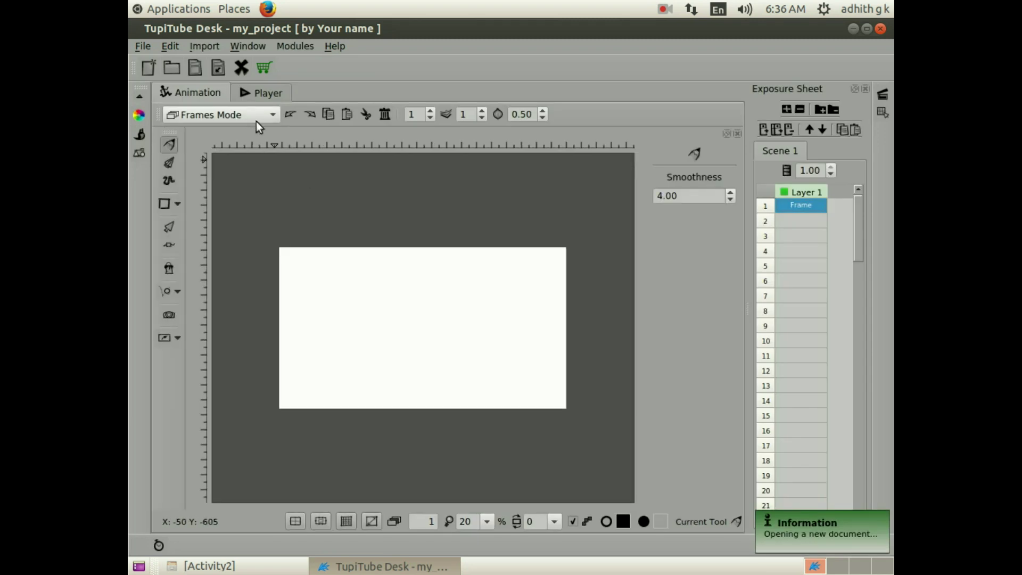
Switch to Static BG Mode and import the bitmap Bg2.png from the Animation/Activity1 folder.
{"action": "left_click", "coordinate": [271, 114]}
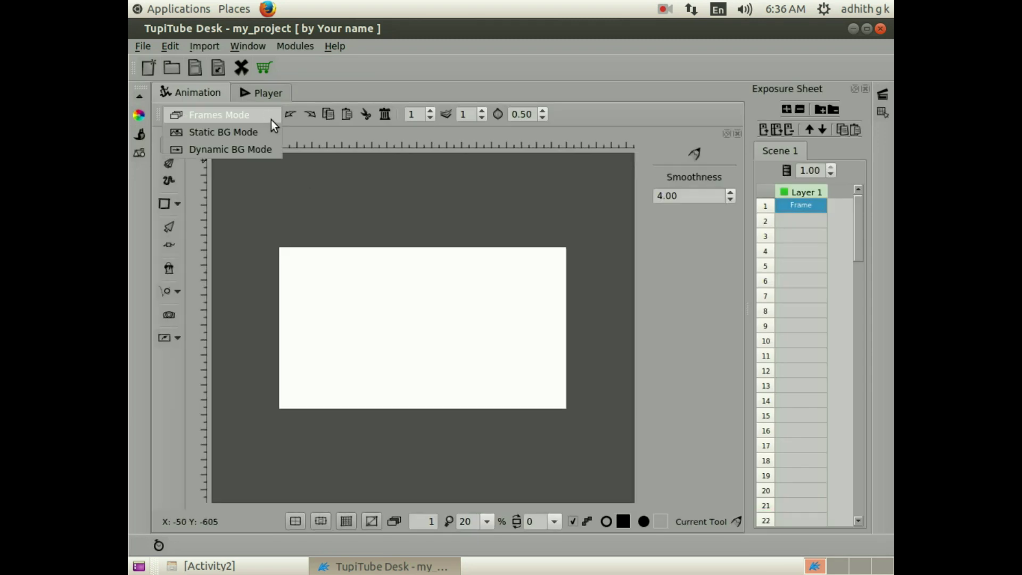
{"action": "left_click", "coordinate": [273, 133]}
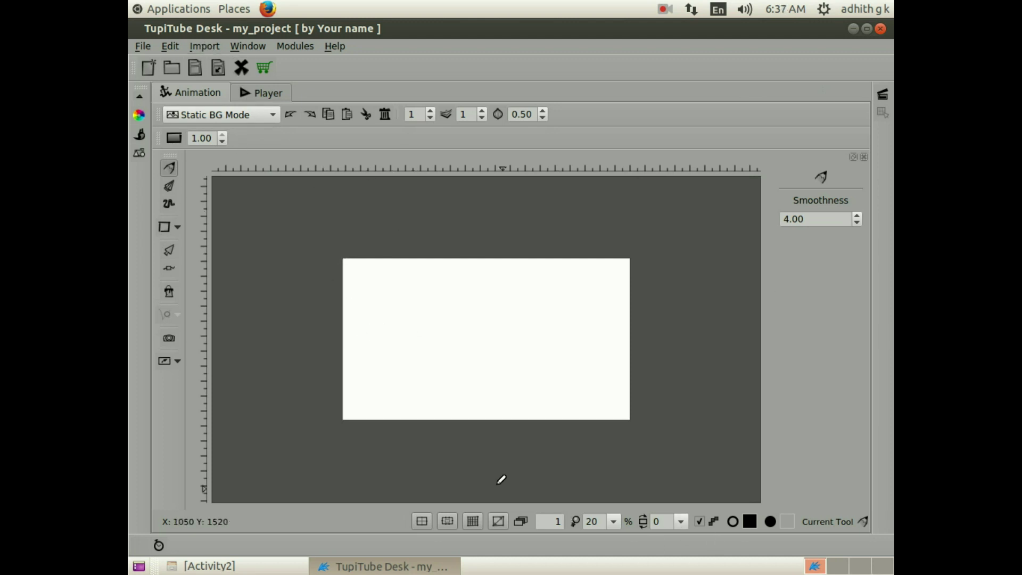
{"action": "left_click", "coordinate": [207, 45]}
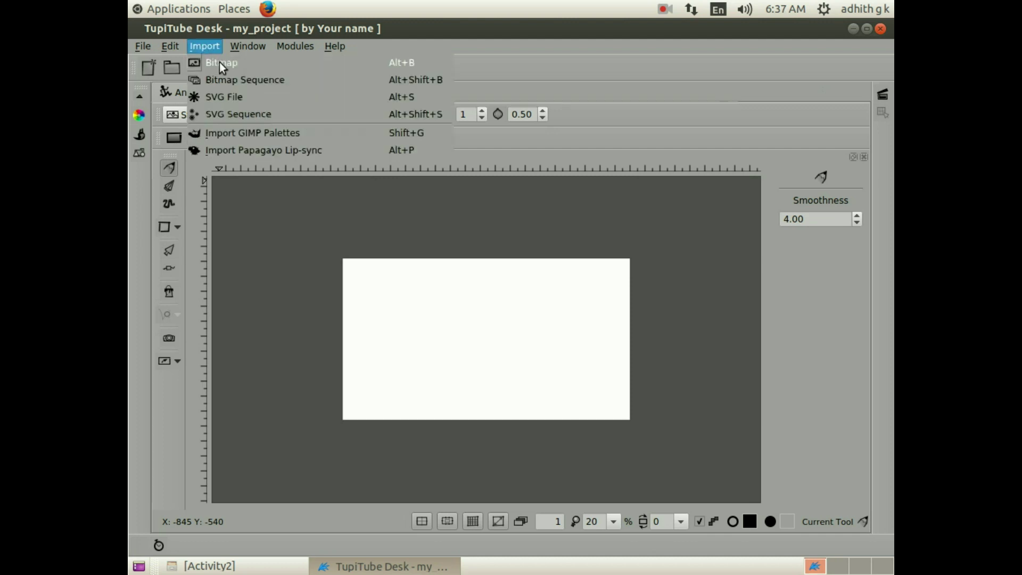
{"action": "left_click", "coordinate": [219, 63]}
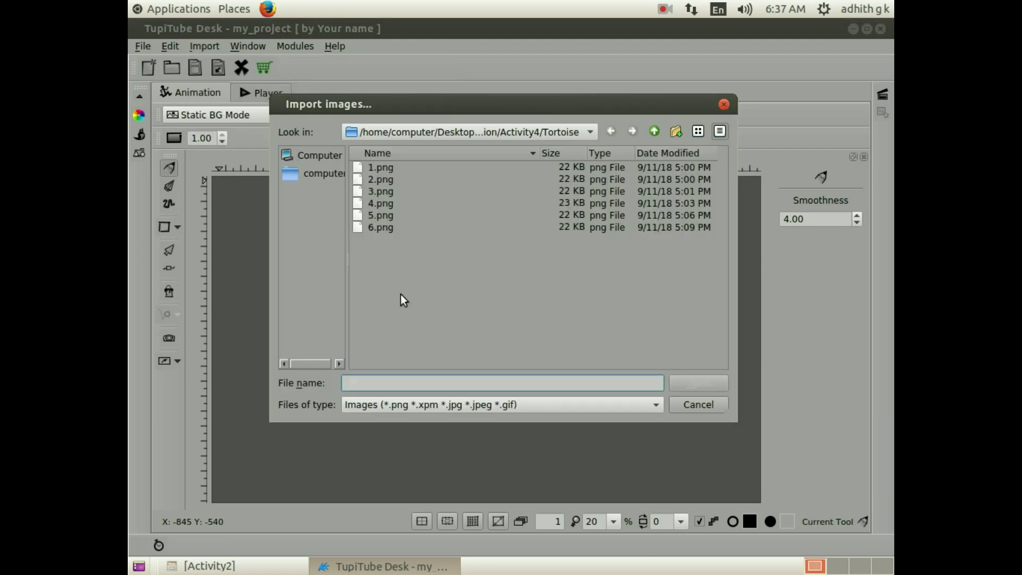
{"action": "left_click", "coordinate": [653, 132]}
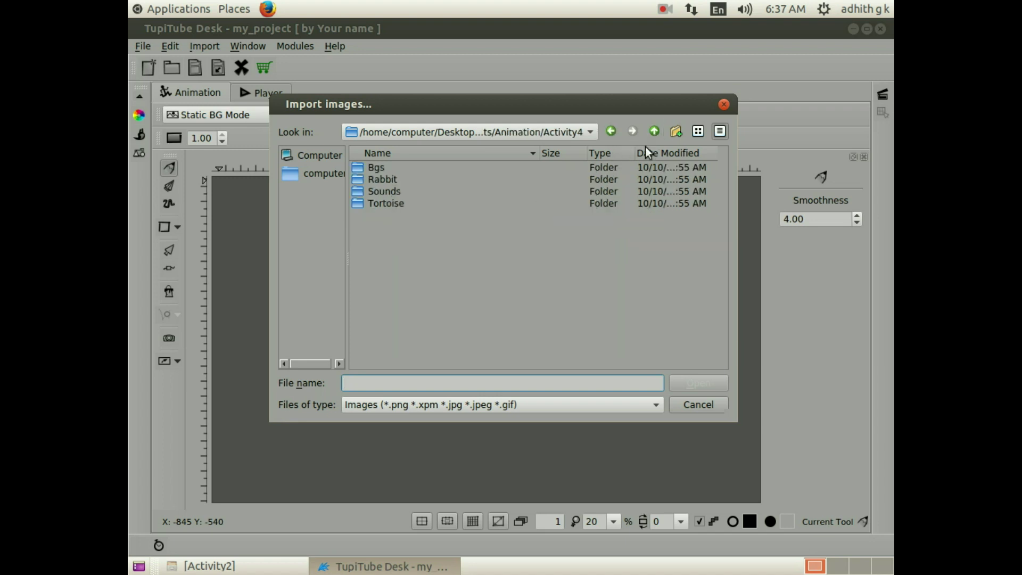
{"action": "left_click", "coordinate": [654, 131]}
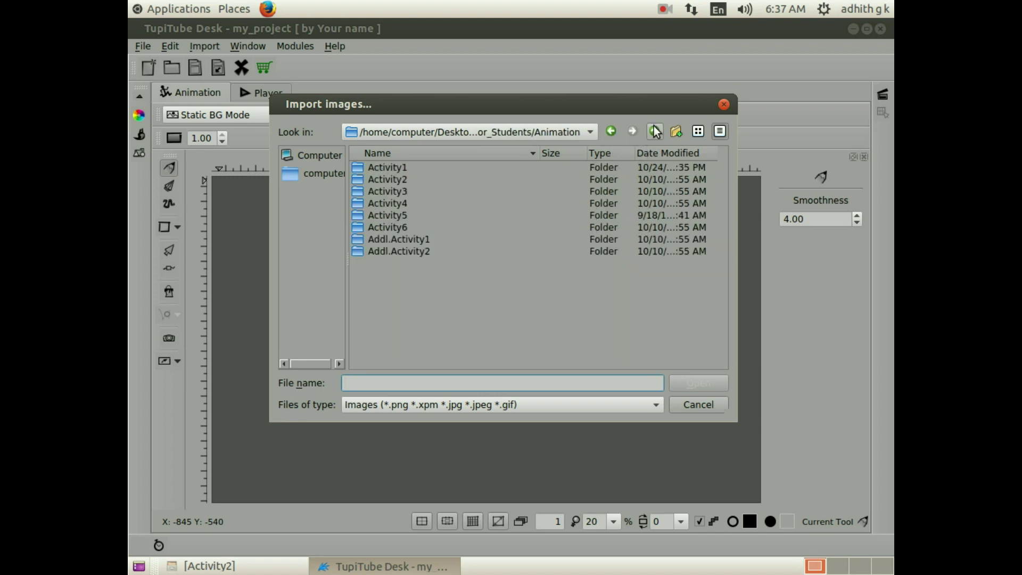
{"action": "double_click", "coordinate": [412, 166]}
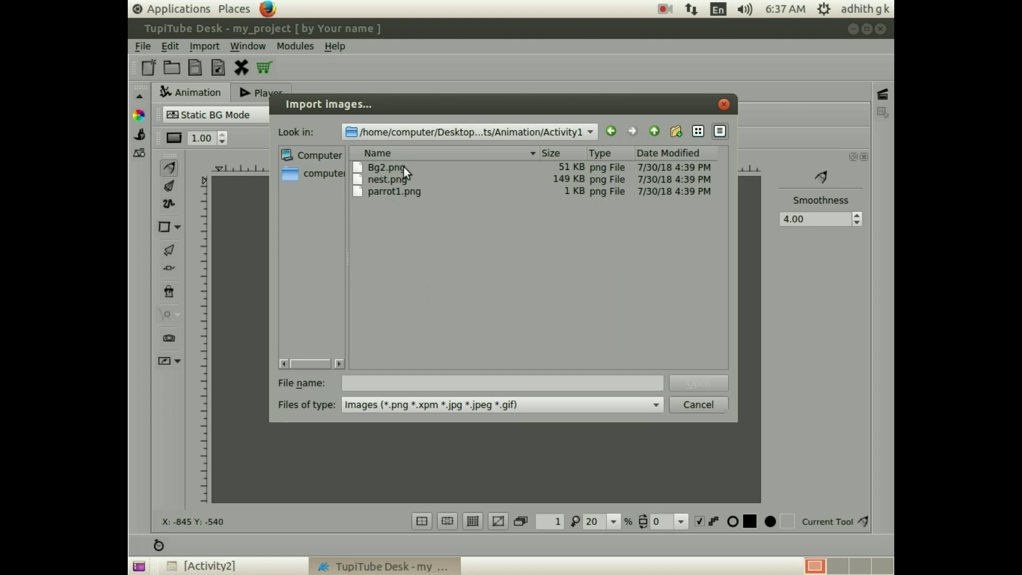
{"action": "double_click", "coordinate": [403, 167]}
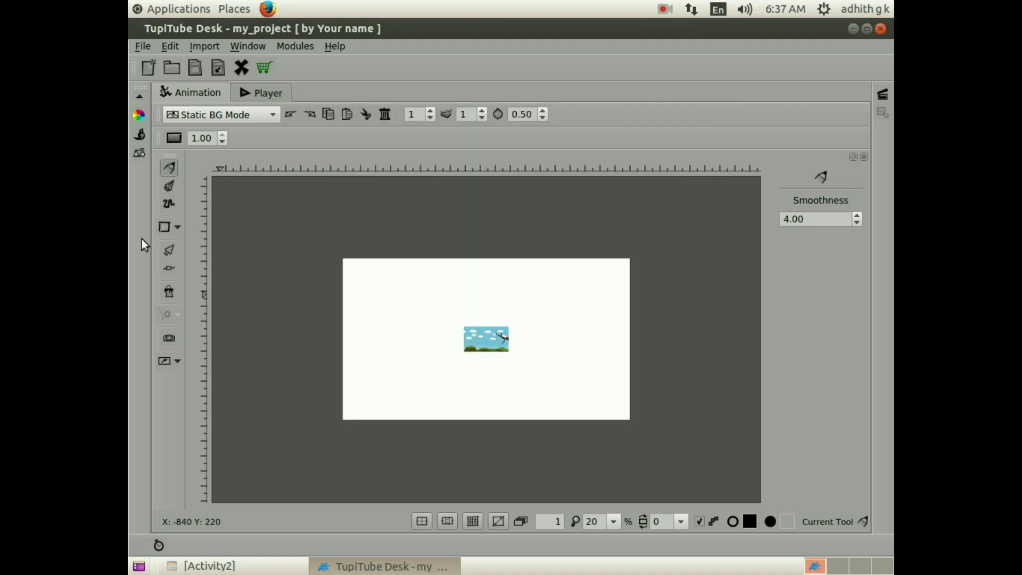
Enlarge the imported sky background image with the selection tool until it fills the whole canvas.
{"action": "left_click", "coordinate": [169, 250]}
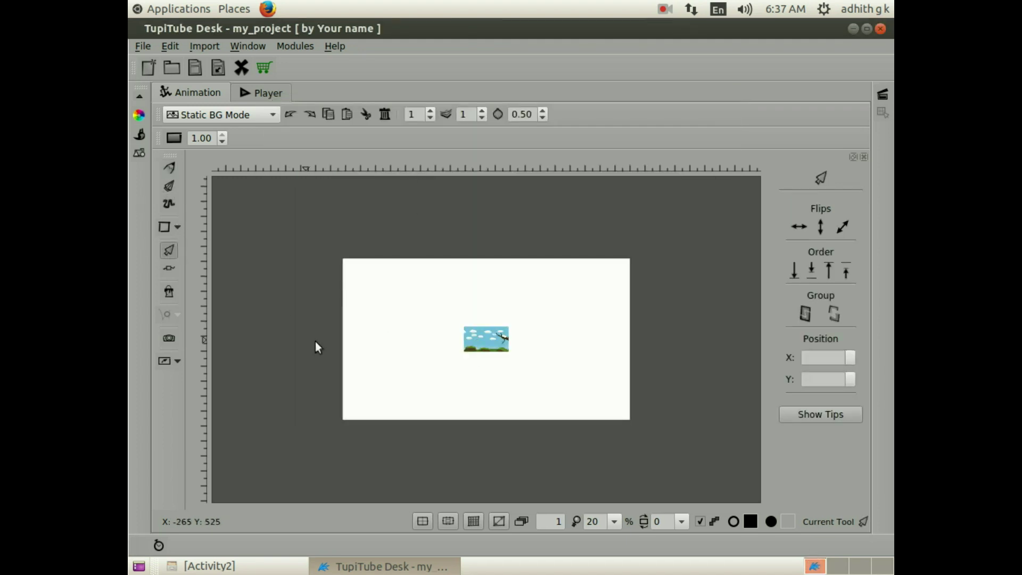
{"action": "left_click", "coordinate": [478, 345]}
{"action": "left_click_drag", "start_coordinate": [464, 327], "coordinate": [343, 261]}
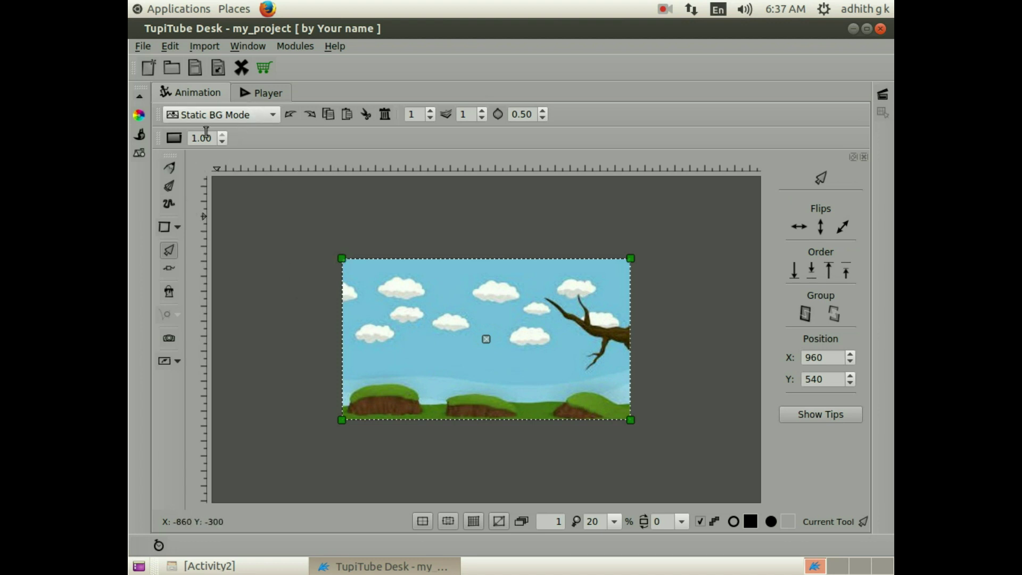
Import the bitmap nest.png from the Activity1 folder into the static background.
{"action": "left_click", "coordinate": [199, 48]}
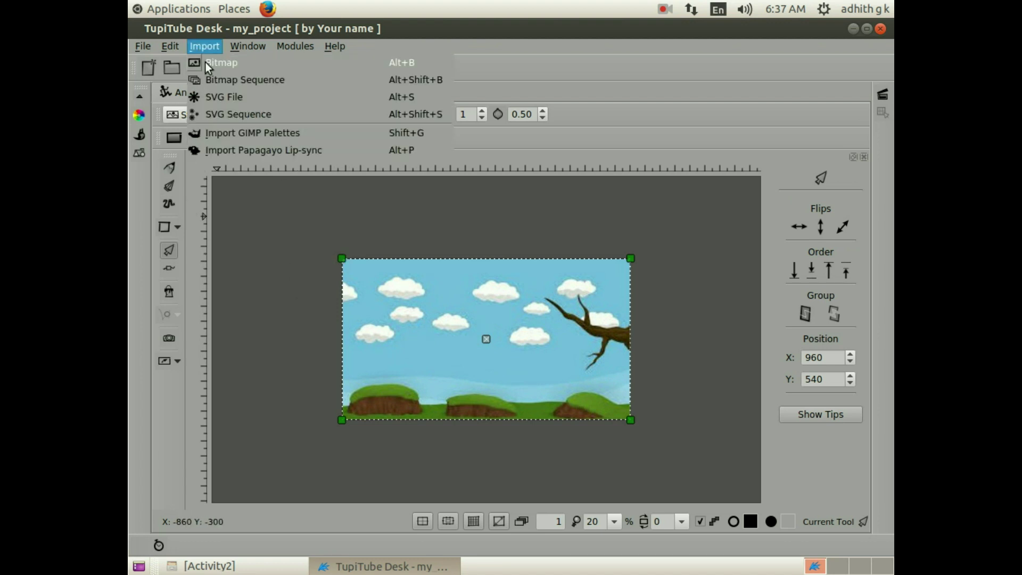
{"action": "left_click", "coordinate": [208, 63]}
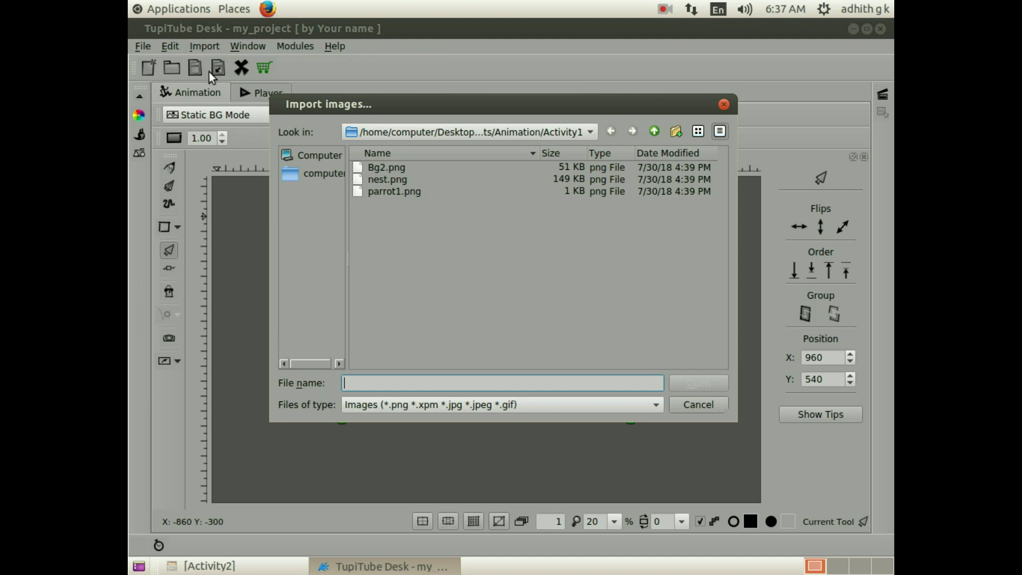
{"action": "left_click", "coordinate": [405, 184]}
{"action": "double_click", "coordinate": [408, 179]}
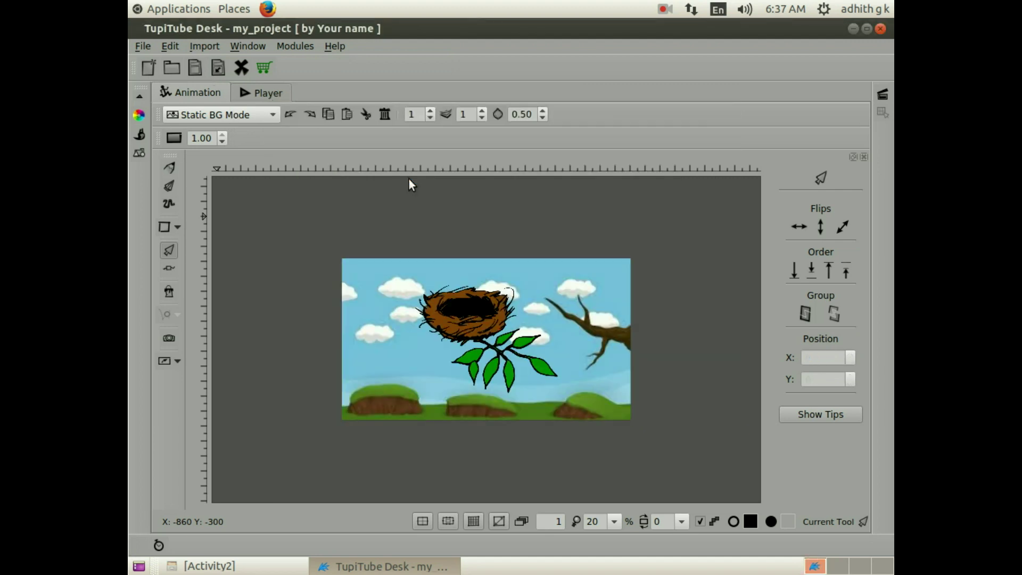
Shrink the nest and place it on the tip of the tree branch, then deselect it.
{"action": "left_click", "coordinate": [457, 329]}
{"action": "left_click_drag", "start_coordinate": [488, 343], "coordinate": [581, 331]}
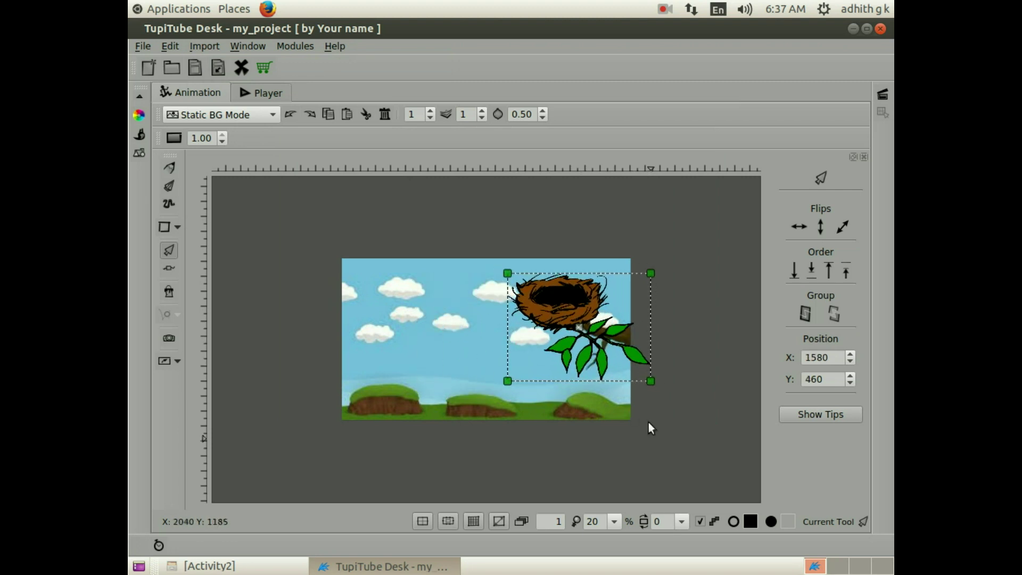
{"action": "left_click_drag", "start_coordinate": [650, 381], "coordinate": [577, 315]}
{"action": "left_click", "coordinate": [551, 355]}
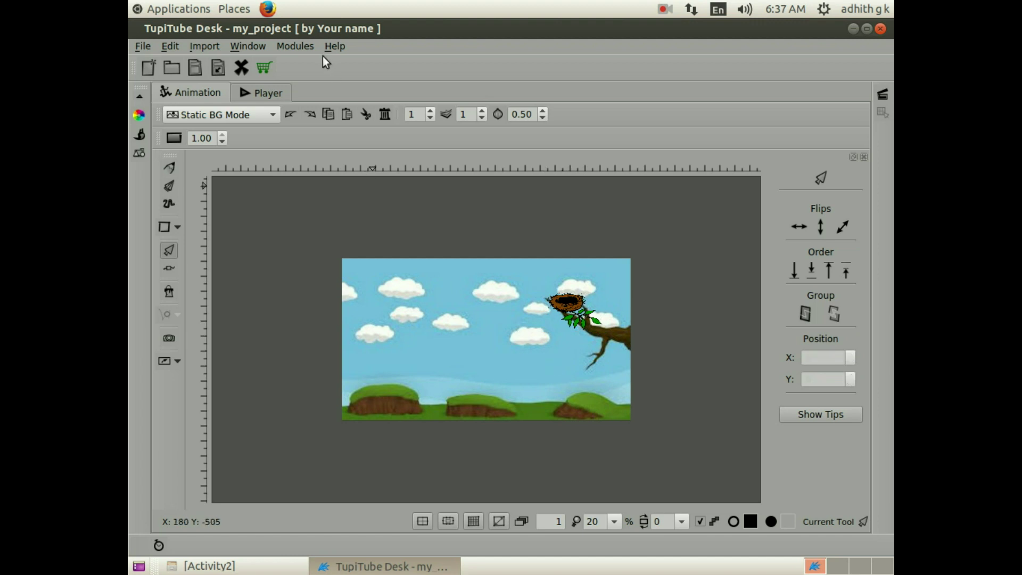
In Frames Mode, import parrot1.png from the Activity2 folder and move it to the scene's left edge at about X 55, Y 275.
{"action": "left_click", "coordinate": [259, 113]}
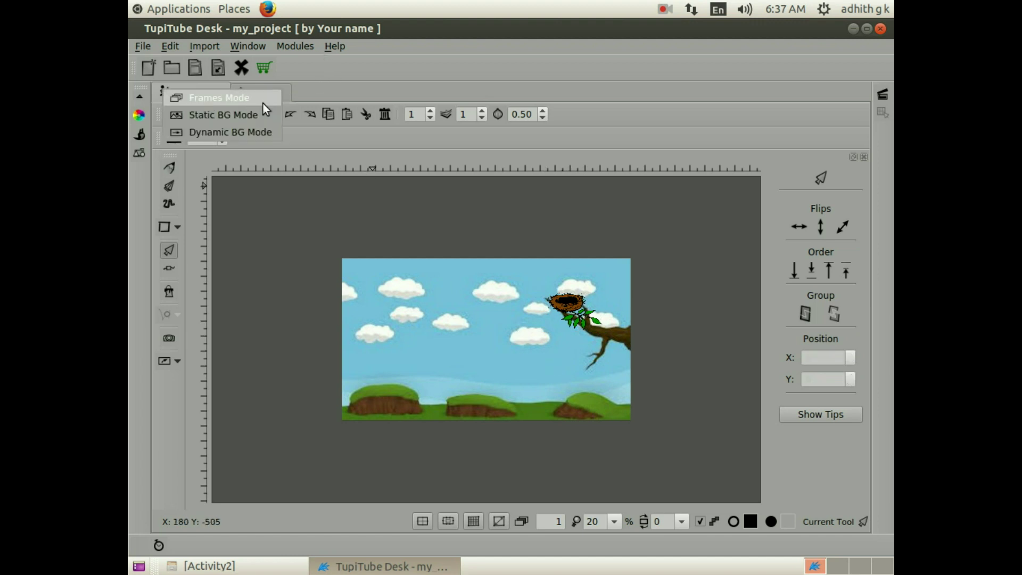
{"action": "left_click", "coordinate": [263, 103]}
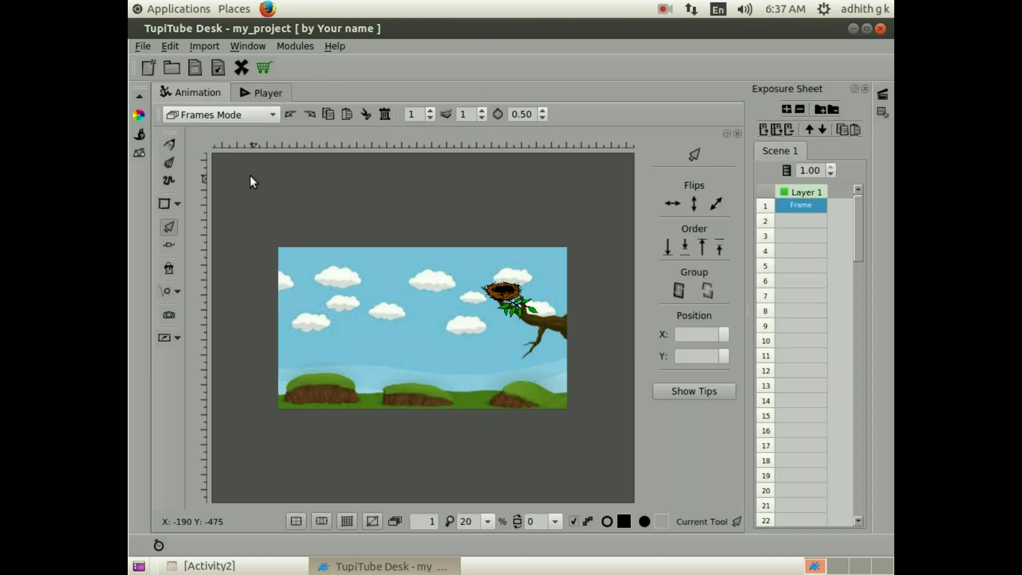
{"action": "left_click", "coordinate": [205, 48]}
{"action": "left_click", "coordinate": [216, 62]}
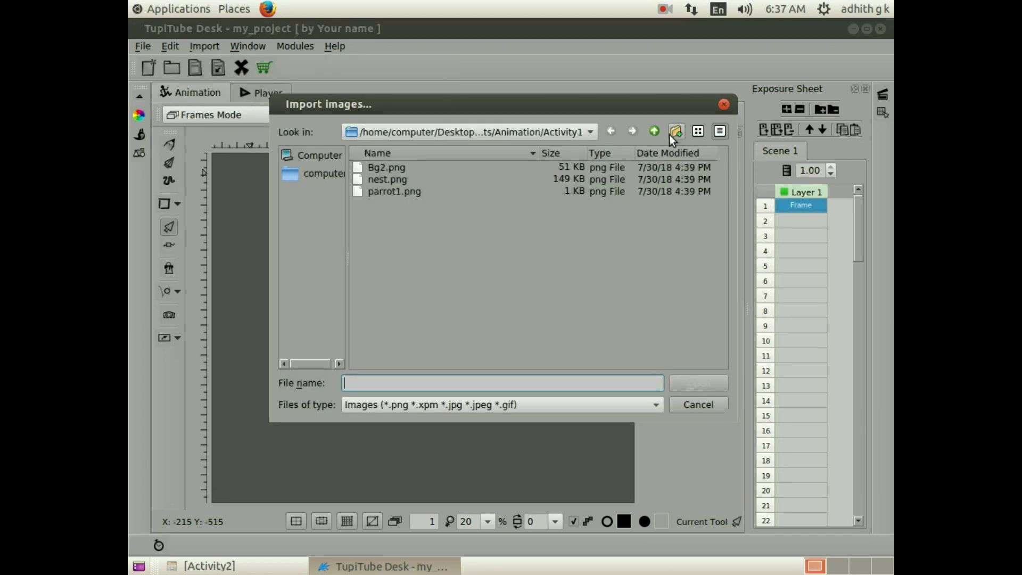
{"action": "left_click", "coordinate": [654, 131]}
{"action": "double_click", "coordinate": [434, 181]}
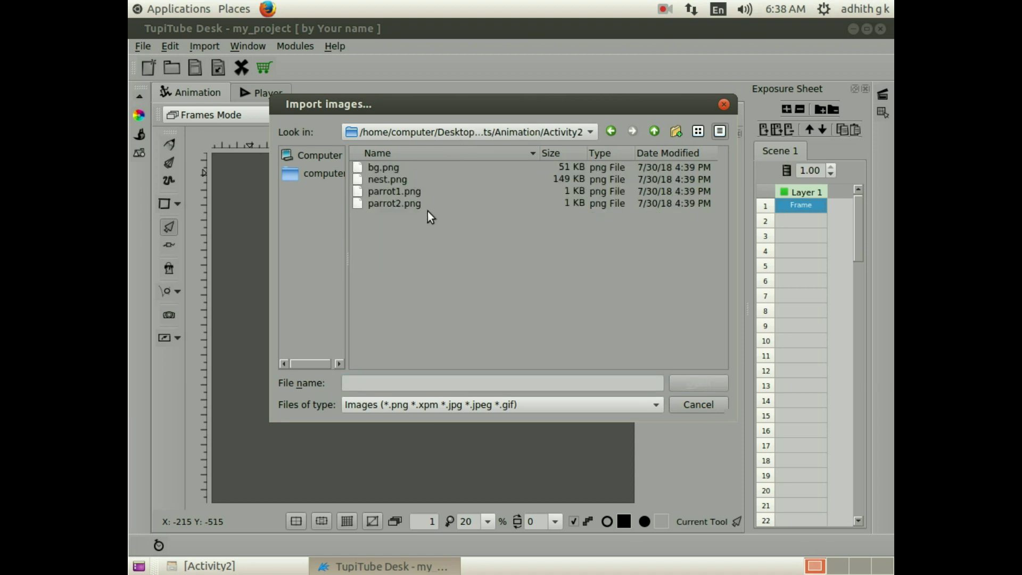
{"action": "double_click", "coordinate": [429, 191]}
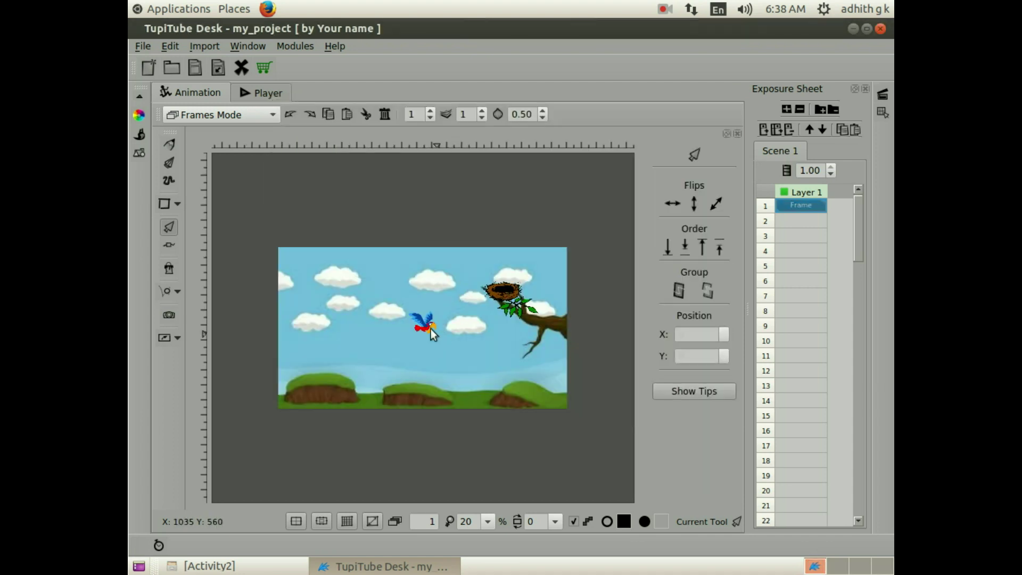
{"action": "left_click_drag", "start_coordinate": [424, 329], "coordinate": [289, 289]}
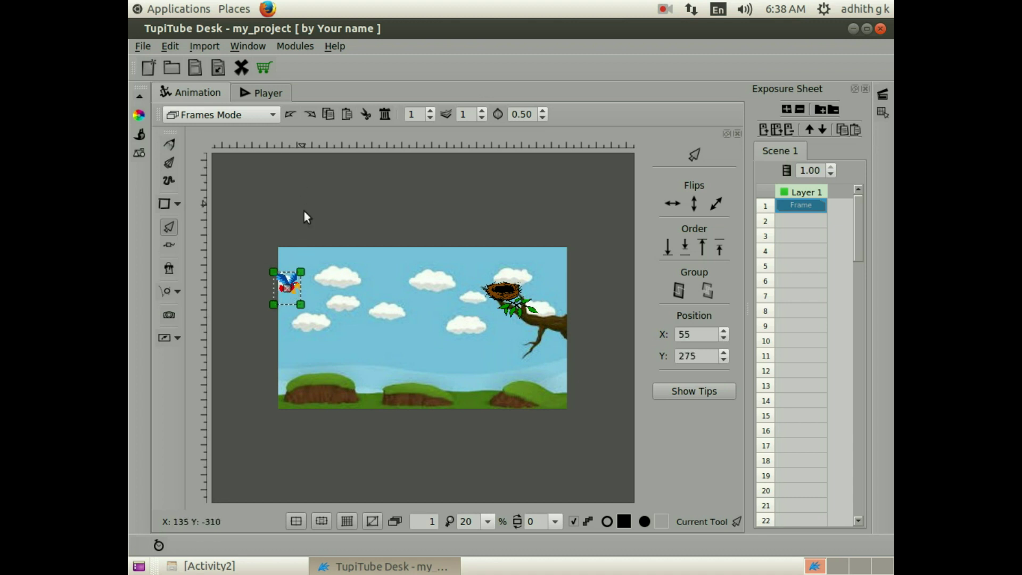
Copy frame 1 of Layer 1 and paste it into frame 2.
{"action": "right_click", "coordinate": [813, 205]}
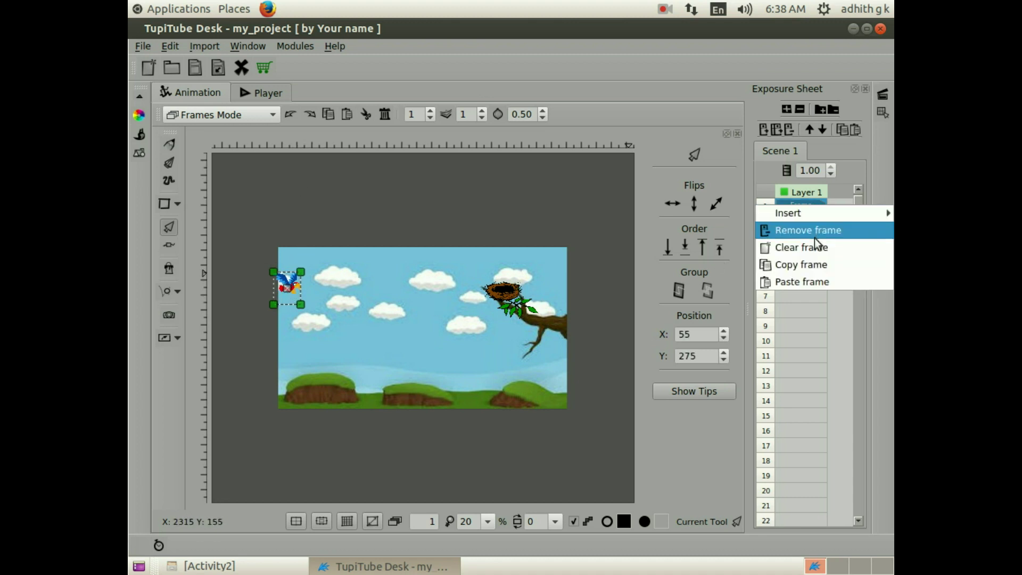
{"action": "left_click", "coordinate": [820, 262]}
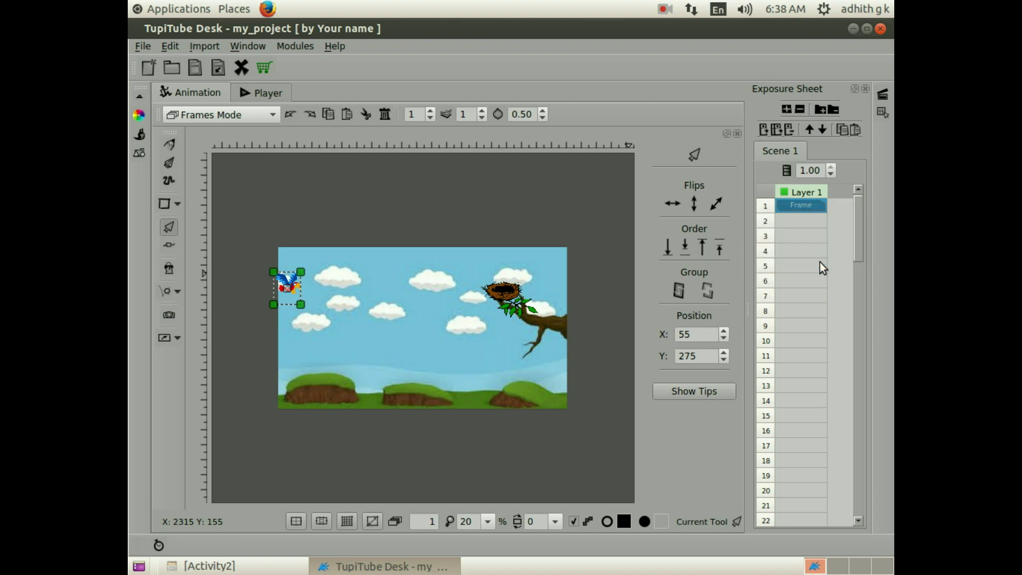
{"action": "right_click", "coordinate": [805, 224]}
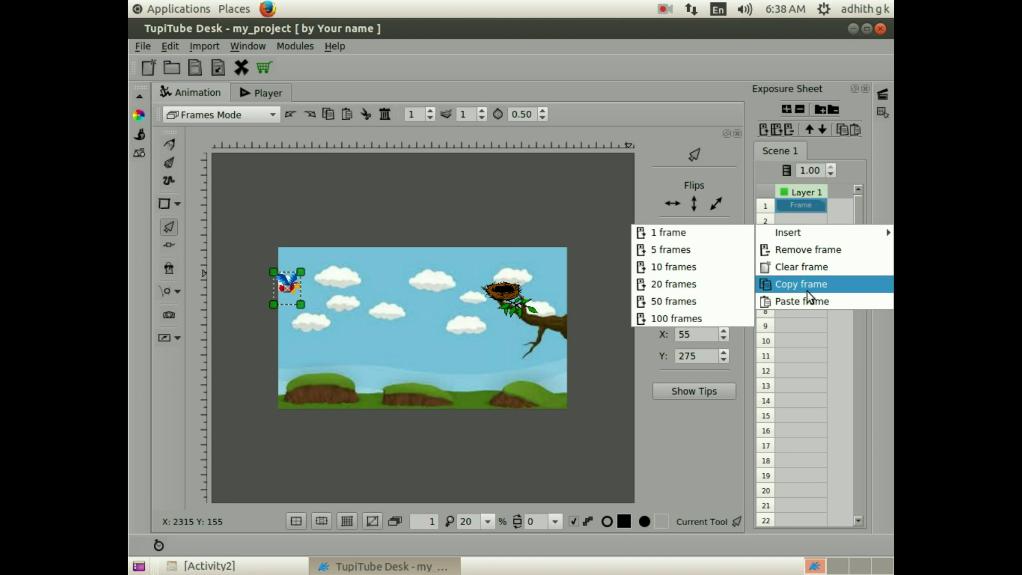
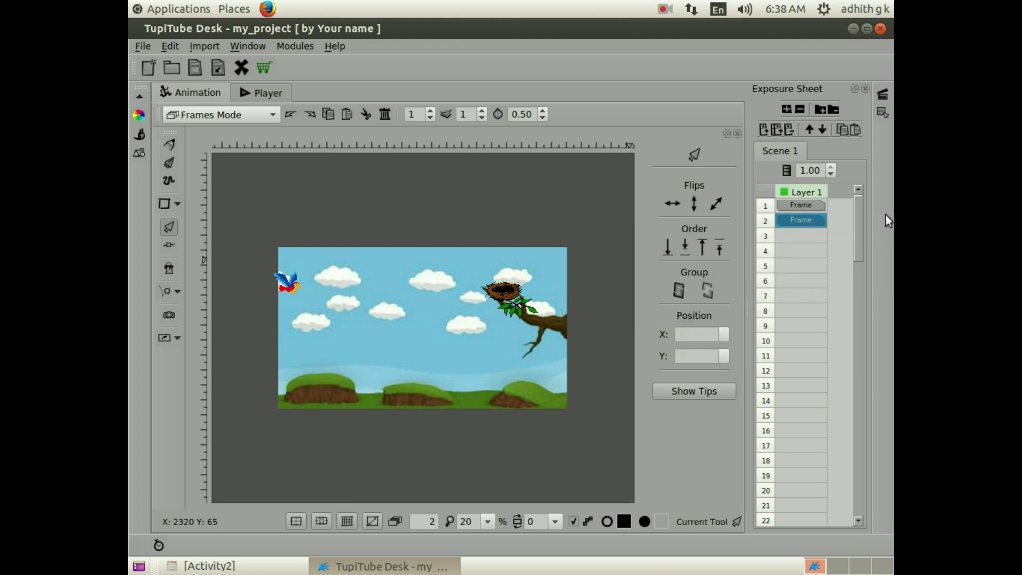
In frame 2, move the copied parrot off the canvas to the left, at about X -270, Y 335.
{"action": "left_click", "coordinate": [789, 205]}
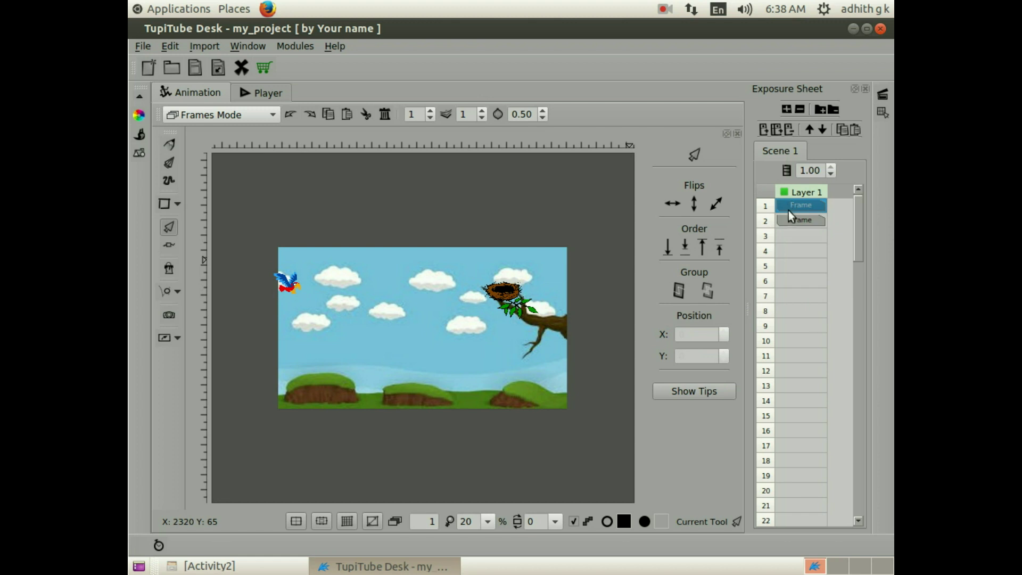
{"action": "left_click", "coordinate": [789, 215]}
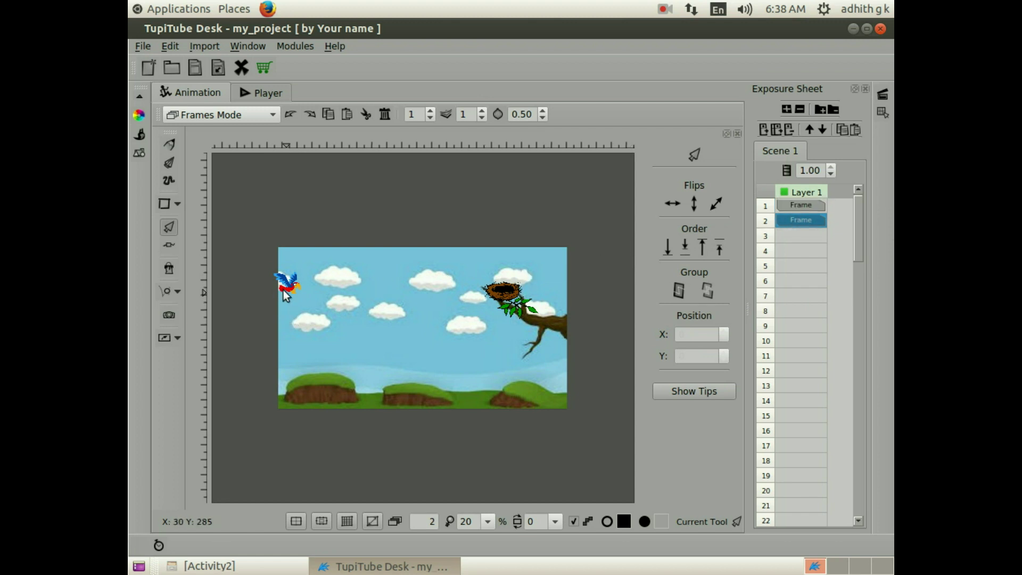
{"action": "left_click_drag", "start_coordinate": [283, 290], "coordinate": [236, 295]}
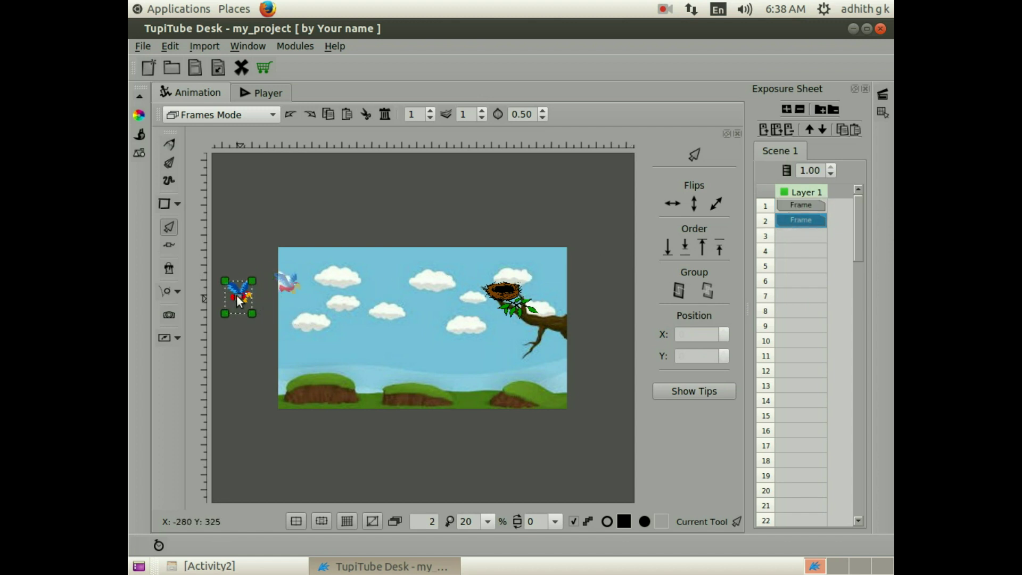
Import parrot2.png into frame 2, enlarge it slightly and place it near the scene's left edge at about X 130, Y 235.
{"action": "left_click", "coordinate": [202, 47]}
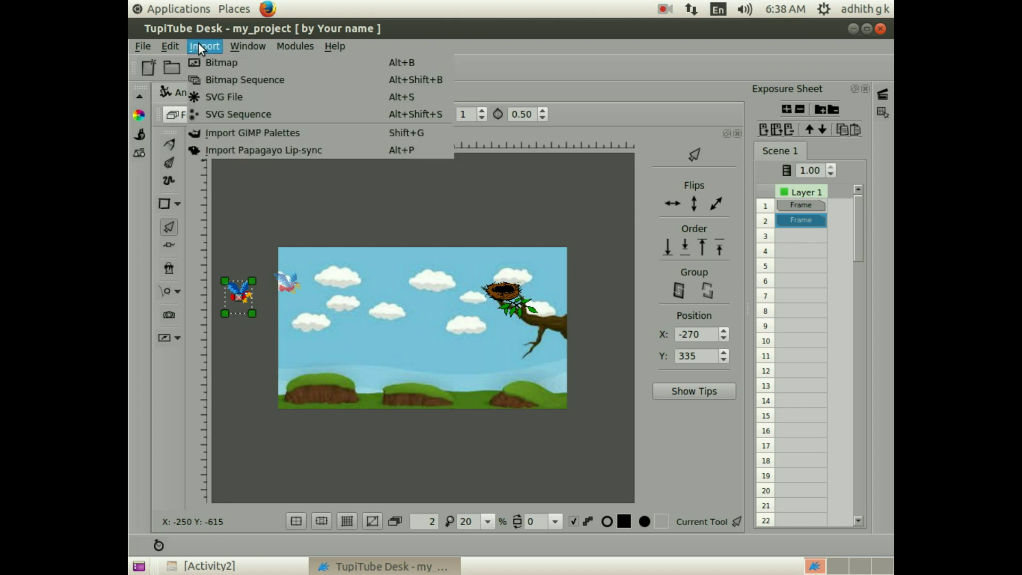
{"action": "left_click", "coordinate": [212, 63]}
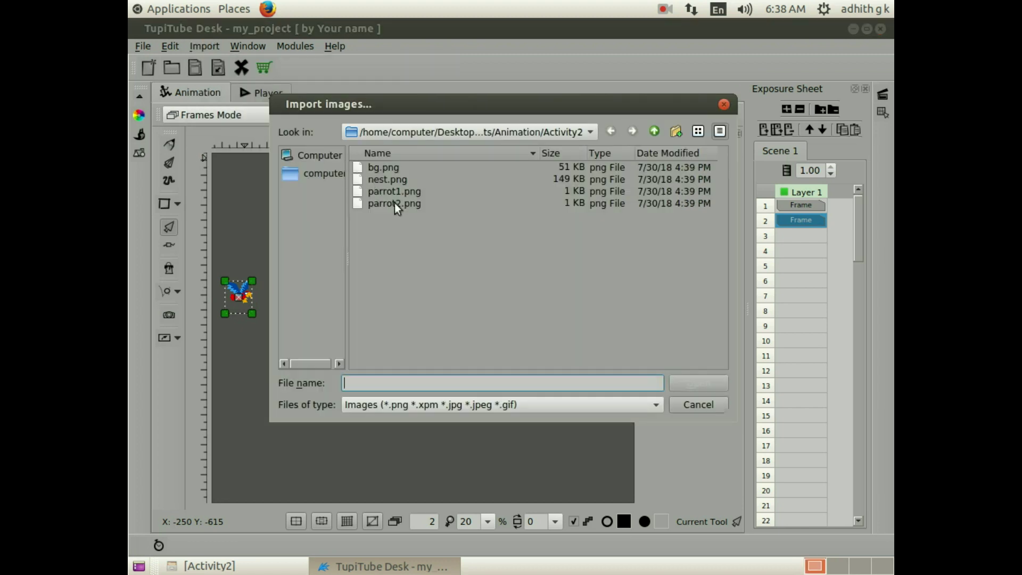
{"action": "double_click", "coordinate": [411, 203]}
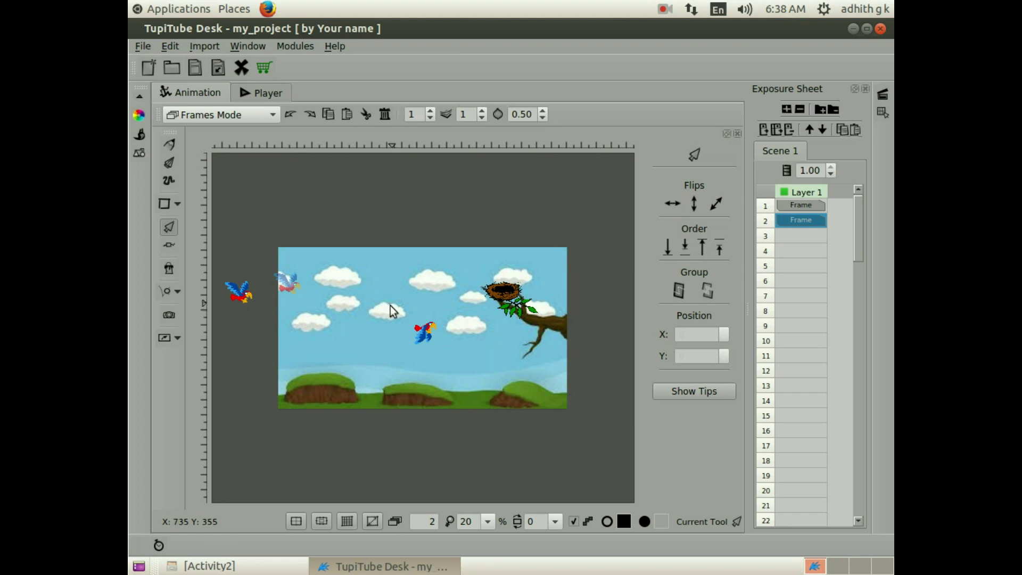
{"action": "left_click_drag", "start_coordinate": [426, 331], "coordinate": [296, 288]}
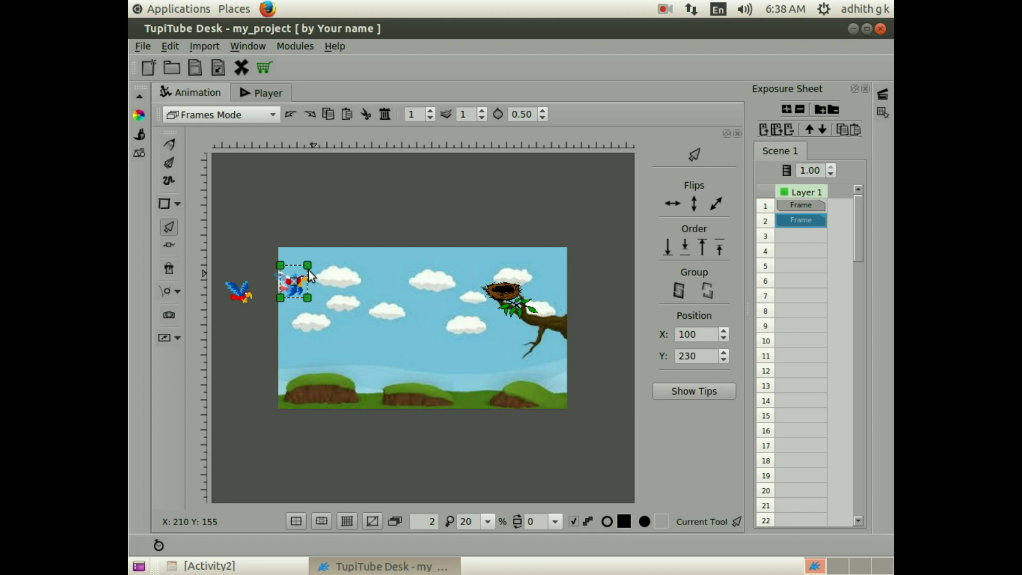
{"action": "left_click_drag", "start_coordinate": [308, 273], "coordinate": [315, 266]}
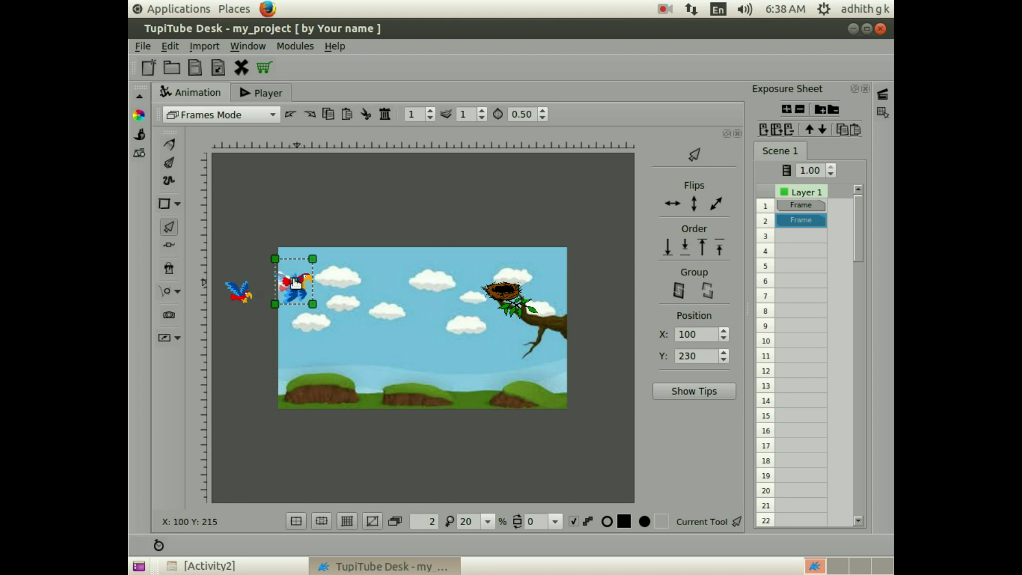
{"action": "left_click_drag", "start_coordinate": [293, 286], "coordinate": [299, 286]}
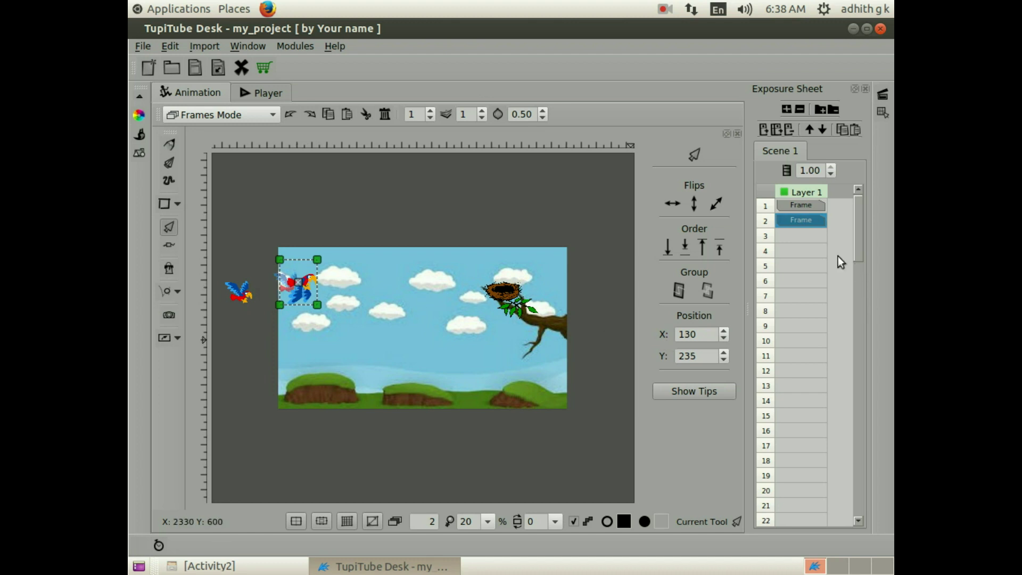
Copy frame 2 of Layer 1 and paste it into frame 3.
{"action": "right_click", "coordinate": [794, 221]}
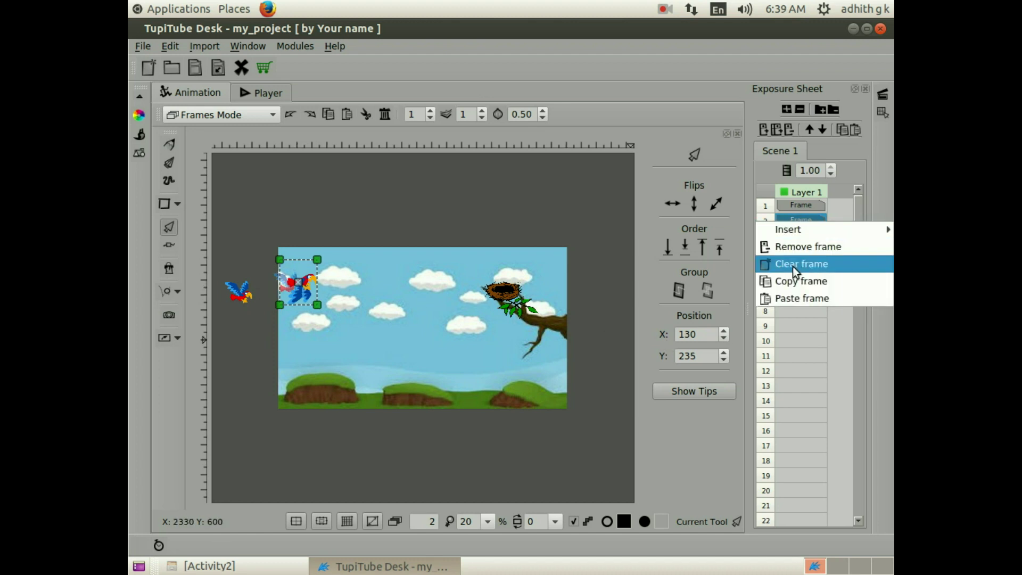
{"action": "left_click", "coordinate": [793, 279]}
{"action": "right_click", "coordinate": [800, 235]}
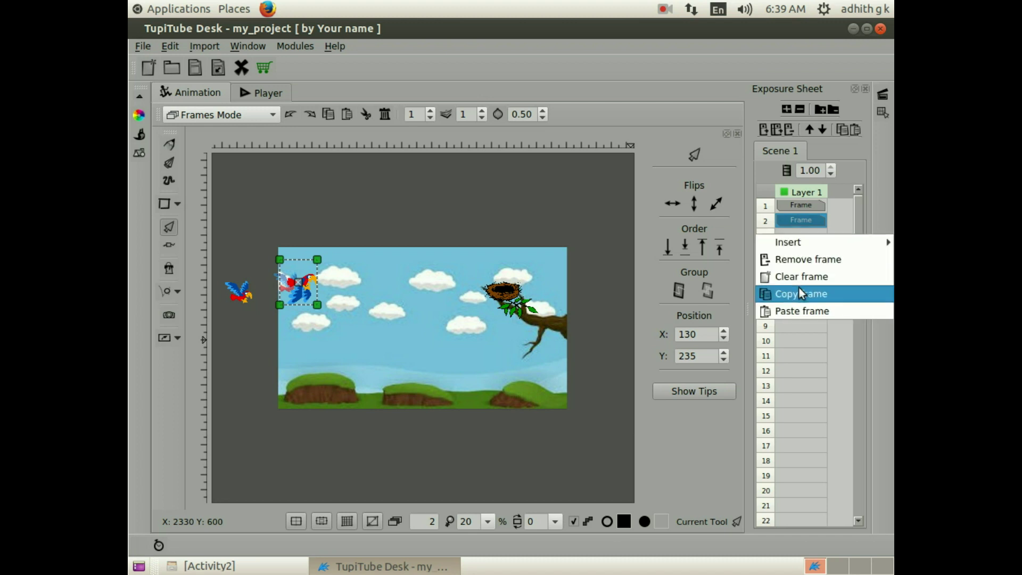
{"action": "left_click", "coordinate": [802, 309]}
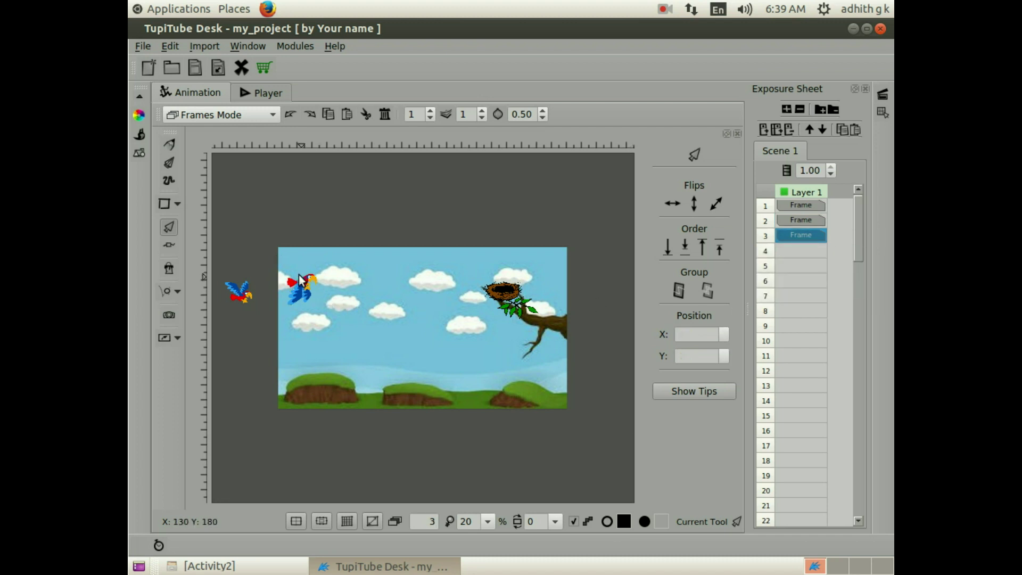
In frame 3, move the wings-down parrot off the canvas and place the enlarged wings-up parrot at about X 255, Y 280.
{"action": "left_click_drag", "start_coordinate": [300, 287], "coordinate": [234, 337]}
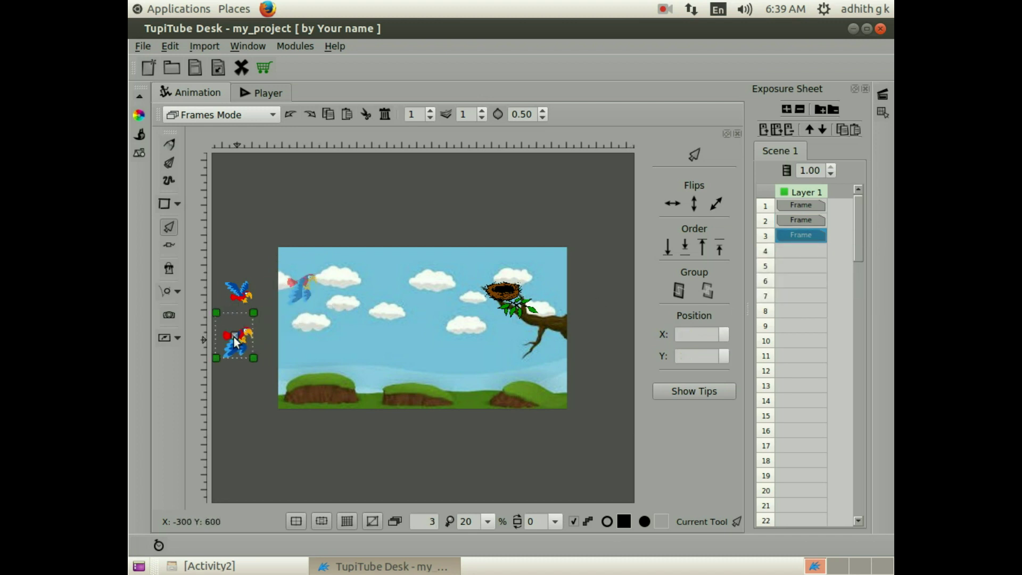
{"action": "left_click_drag", "start_coordinate": [238, 294], "coordinate": [318, 296]}
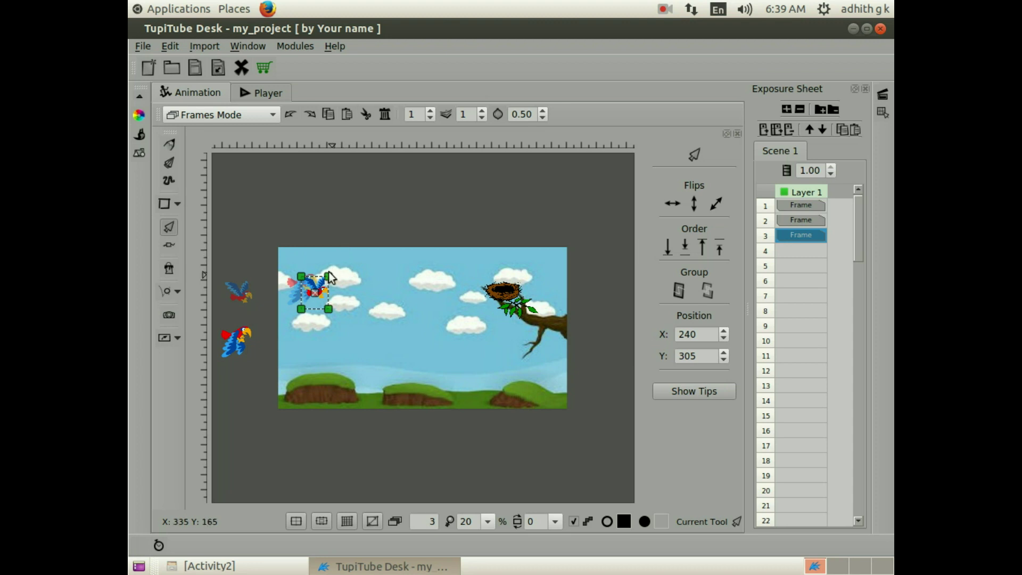
{"action": "mouse_move", "coordinate": [330, 277]}
{"action": "left_mouse_down"}
{"action": "mouse_move", "coordinate": [335, 269]}
{"action": "mouse_move", "coordinate": [319, 293]}
{"action": "left_mouse_up"}
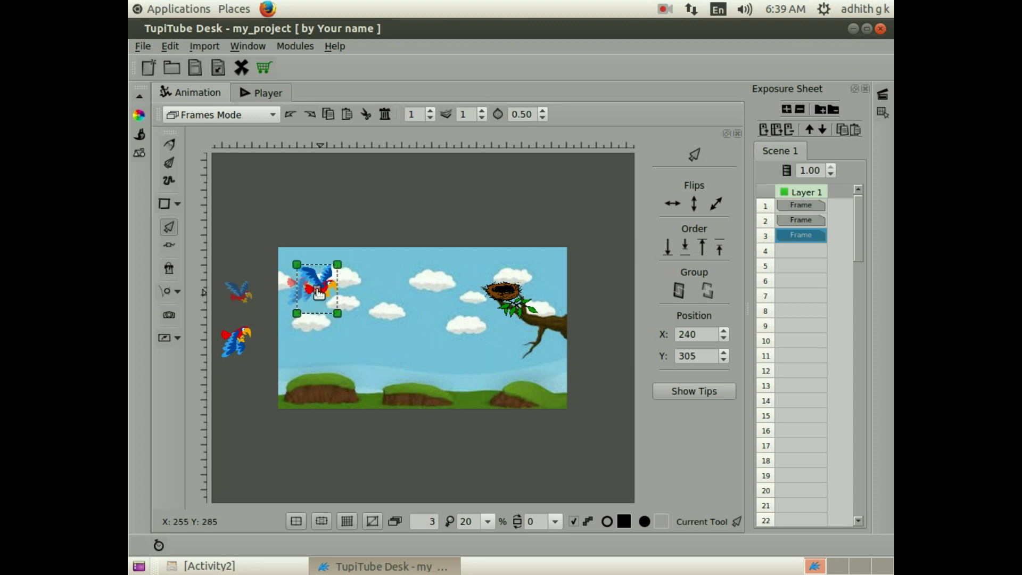
Copy frame 3 into frame 4 and swap its parrots, placing the enlarged wings-down parrot at about X 385, Y 245.
{"action": "right_click", "coordinate": [794, 237]}
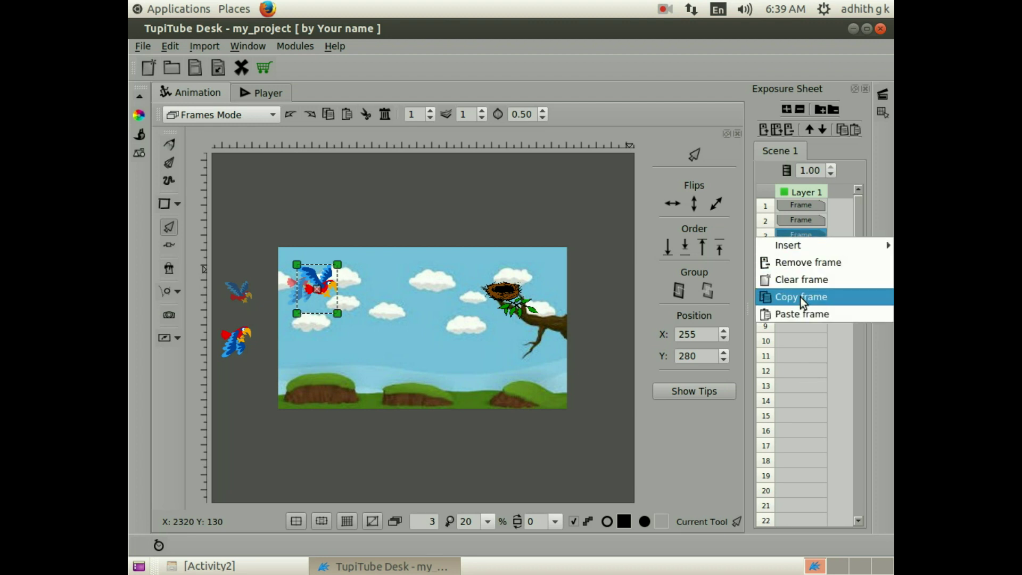
{"action": "left_click", "coordinate": [800, 296]}
{"action": "right_click", "coordinate": [805, 256]}
{"action": "left_click", "coordinate": [801, 328]}
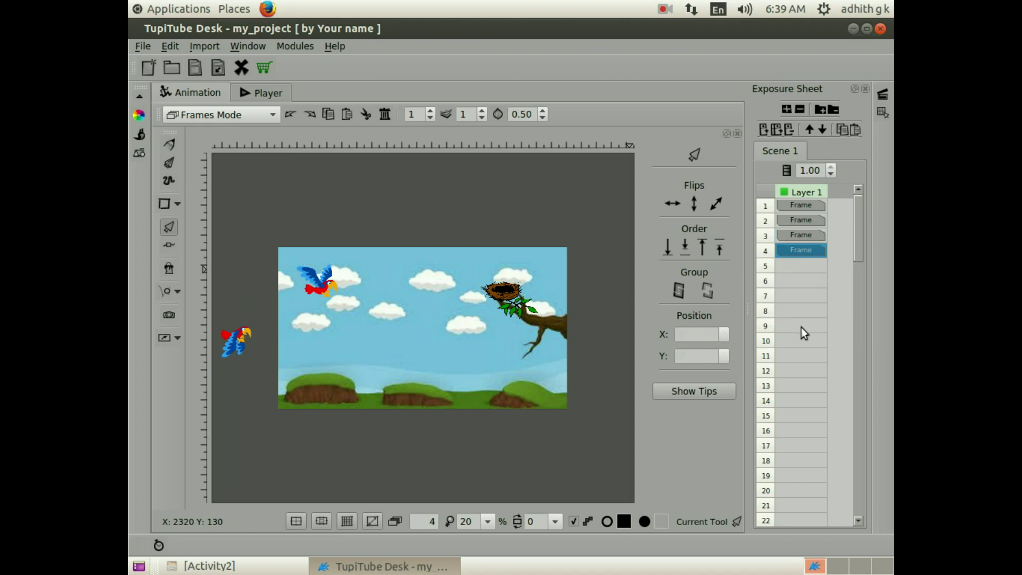
{"action": "left_click_drag", "start_coordinate": [325, 284], "coordinate": [231, 279]}
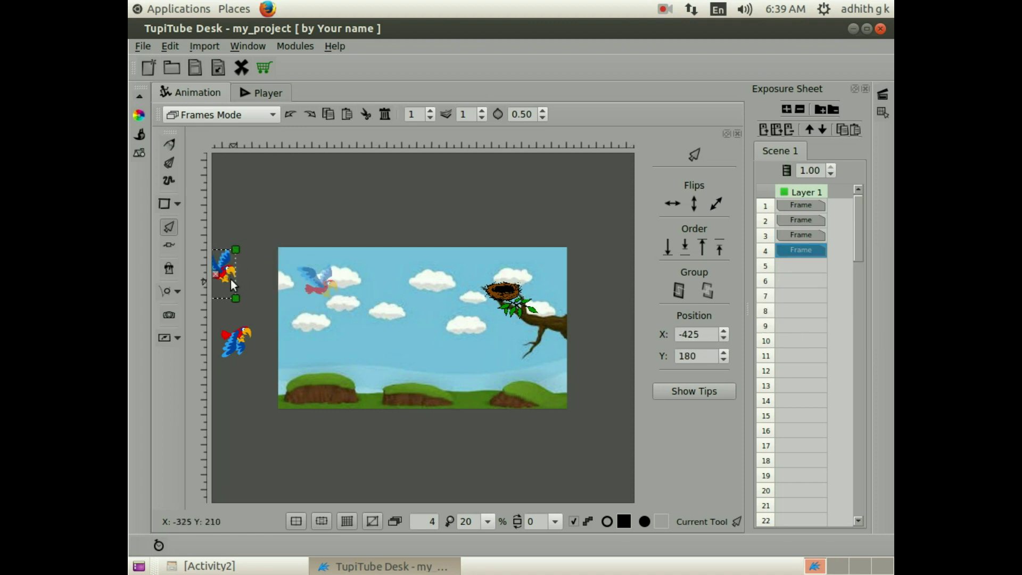
{"action": "left_click_drag", "start_coordinate": [242, 346], "coordinate": [339, 286]}
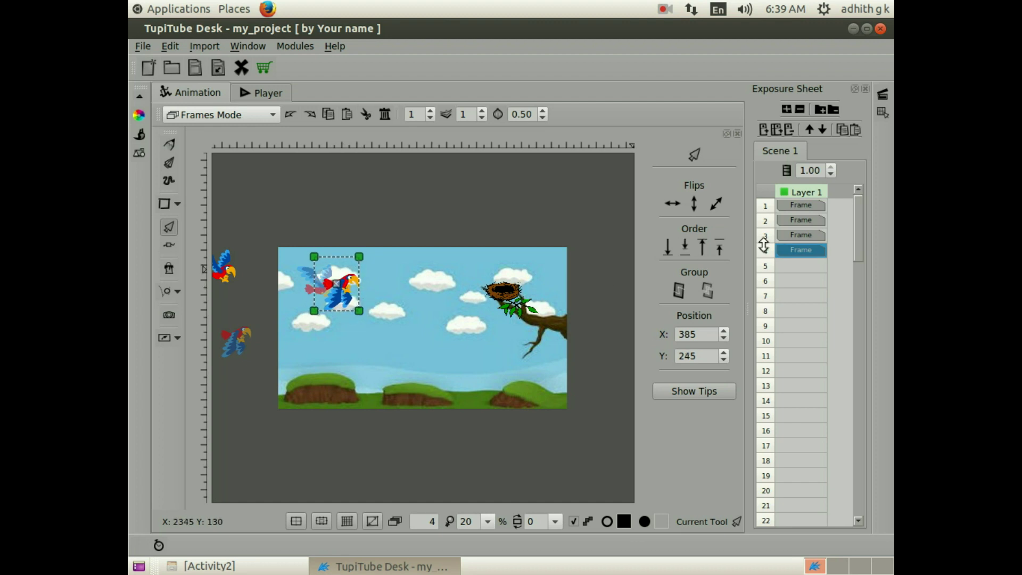
Copy frame 4 of Layer 1 and paste it into frame 5.
{"action": "right_click", "coordinate": [809, 248]}
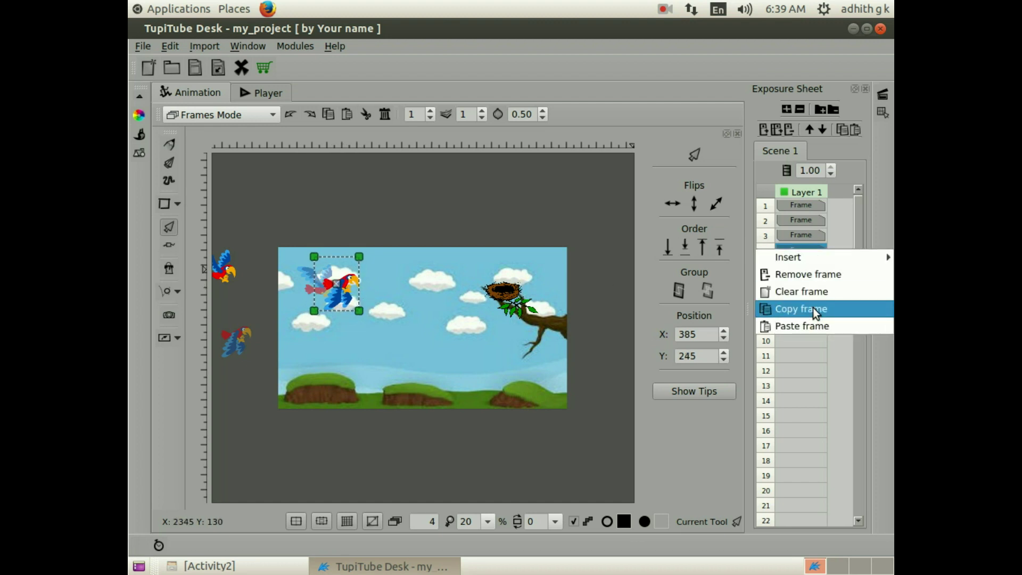
{"action": "left_click", "coordinate": [813, 308]}
{"action": "right_click", "coordinate": [802, 267]}
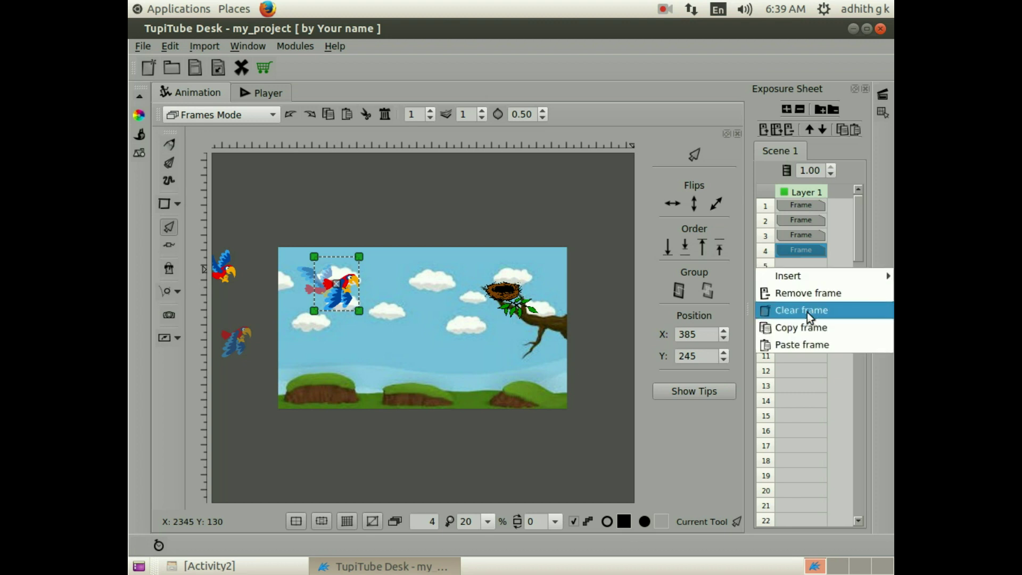
{"action": "left_click", "coordinate": [807, 343]}
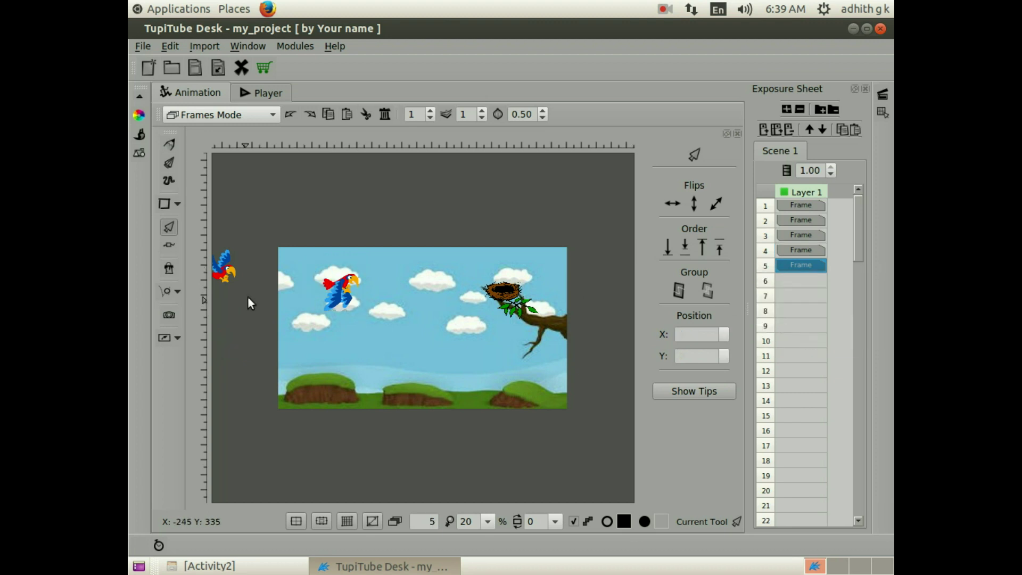
In frame 5, move the wings-down parrot off the canvas and place the enlarged wings-up parrot at about X 555, Y 270.
{"action": "left_click_drag", "start_coordinate": [330, 294], "coordinate": [226, 347]}
{"action": "left_click_drag", "start_coordinate": [220, 272], "coordinate": [382, 262]}
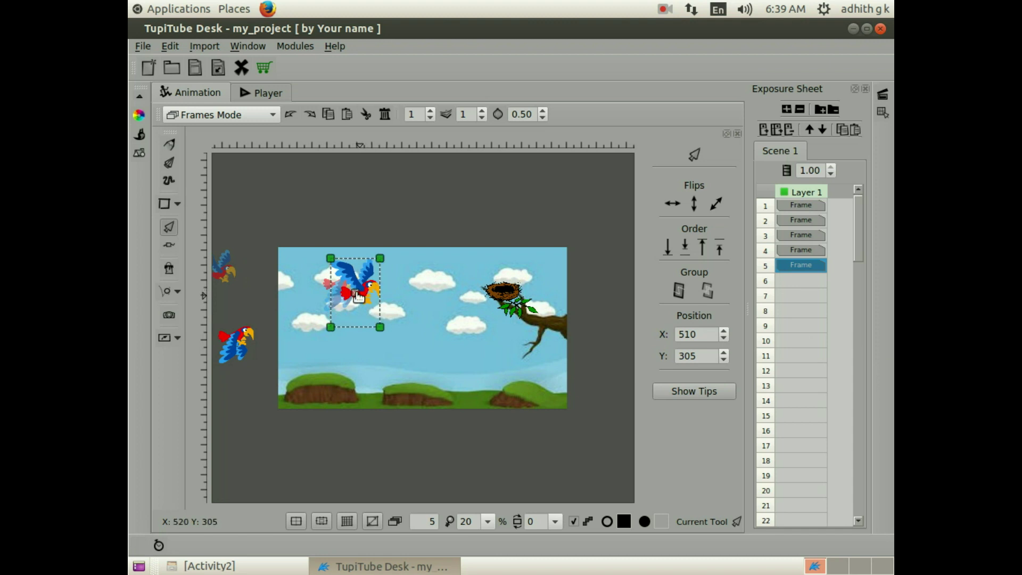
{"action": "left_click_drag", "start_coordinate": [358, 297], "coordinate": [364, 291]}
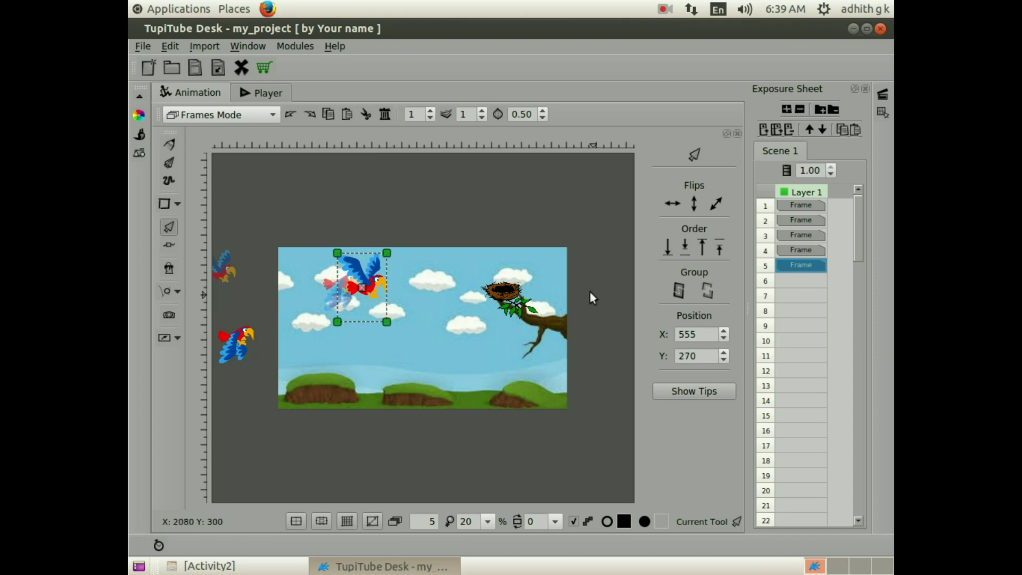
Copy frame 5 of Layer 1 and paste it into frame 6.
{"action": "right_click", "coordinate": [813, 266]}
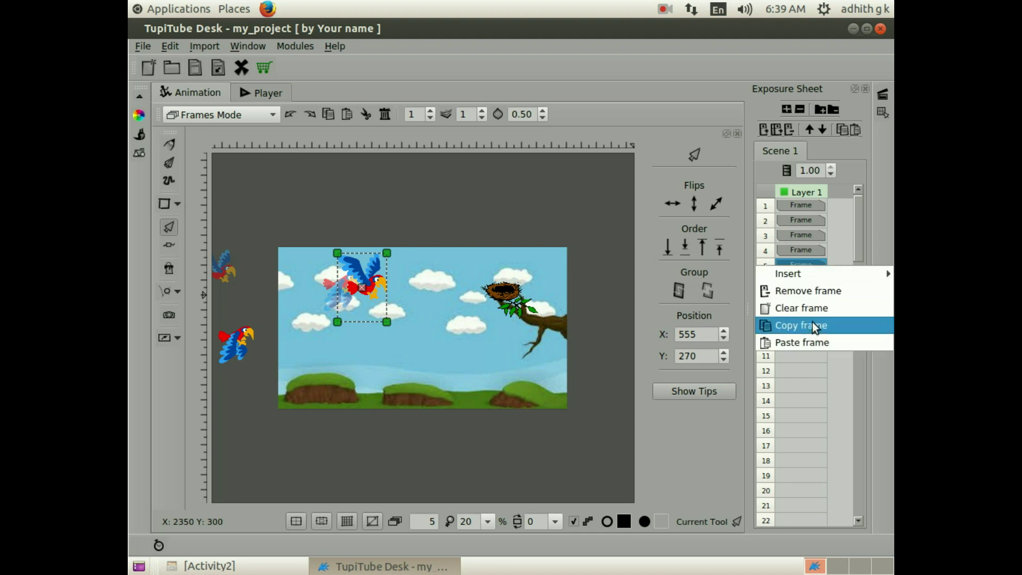
{"action": "left_click", "coordinate": [812, 324]}
{"action": "right_click", "coordinate": [798, 283]}
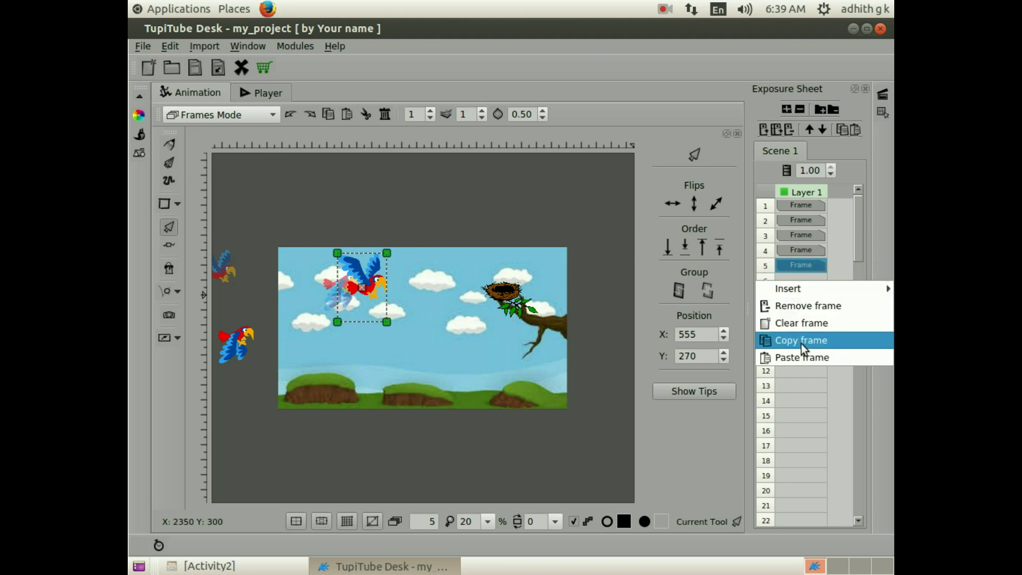
{"action": "left_click", "coordinate": [802, 357]}
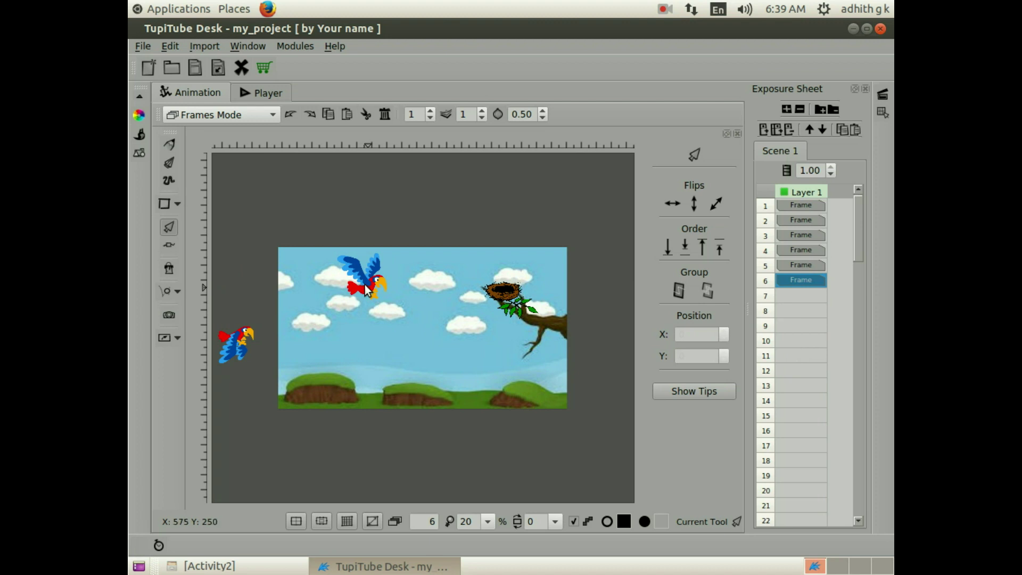
In frame 6, move the wings-up parrot off the canvas and place the enlarged wings-down parrot at about X 755, Y 180.
{"action": "left_click_drag", "start_coordinate": [367, 290], "coordinate": [238, 249]}
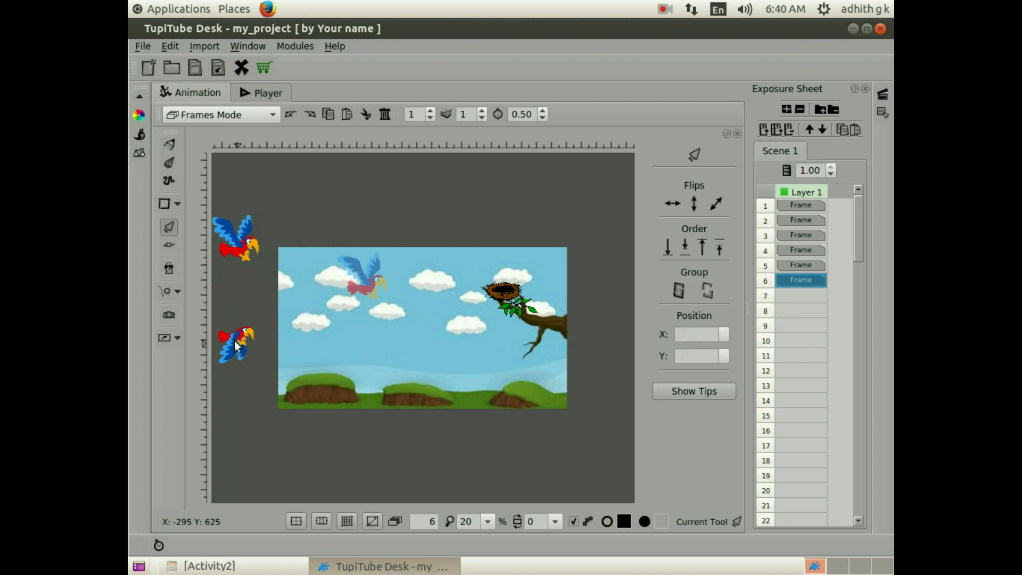
{"action": "left_click_drag", "start_coordinate": [236, 345], "coordinate": [382, 293]}
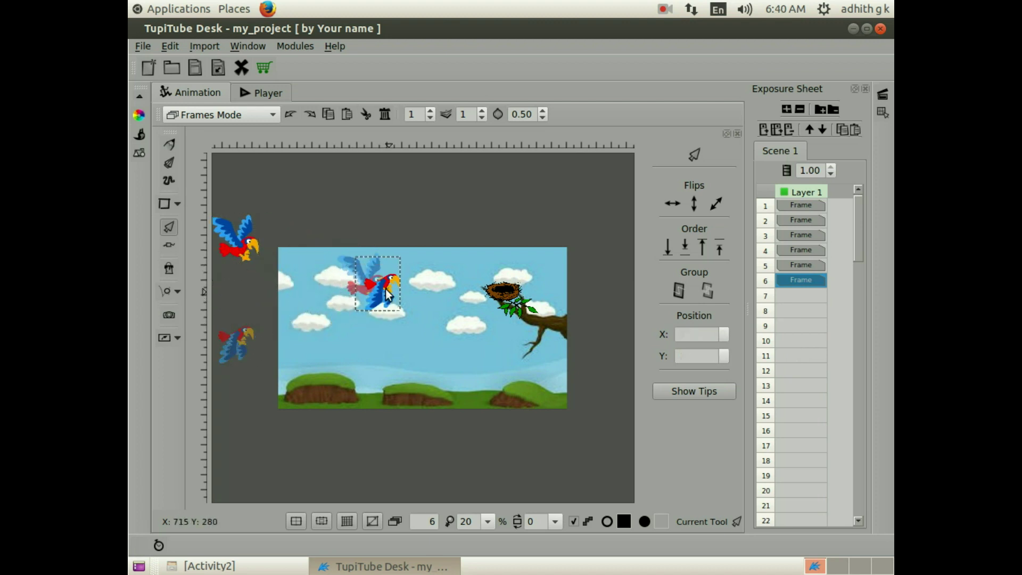
{"action": "left_click", "coordinate": [387, 294]}
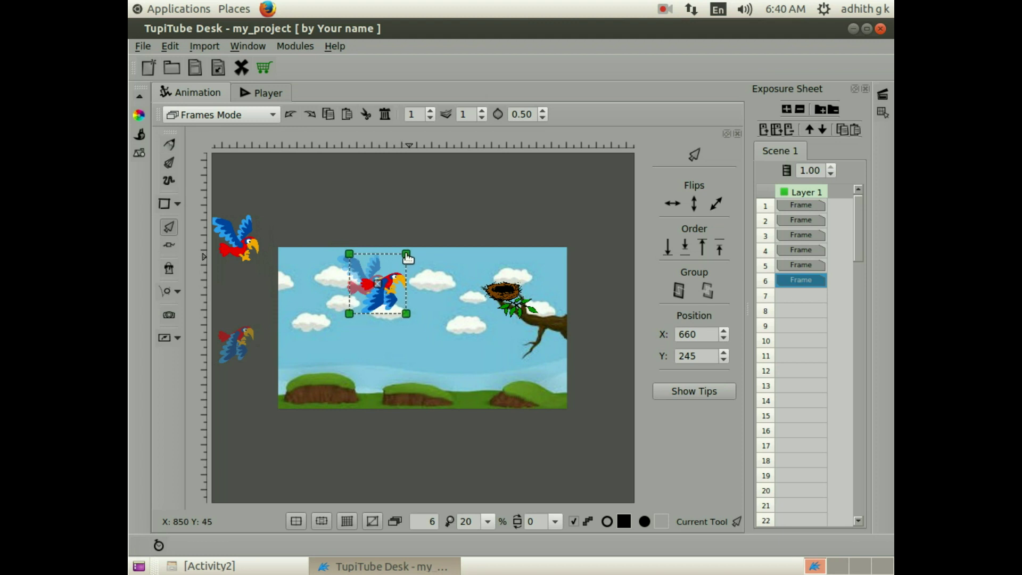
{"action": "left_click_drag", "start_coordinate": [408, 258], "coordinate": [408, 252]}
{"action": "left_click_drag", "start_coordinate": [383, 294], "coordinate": [393, 278]}
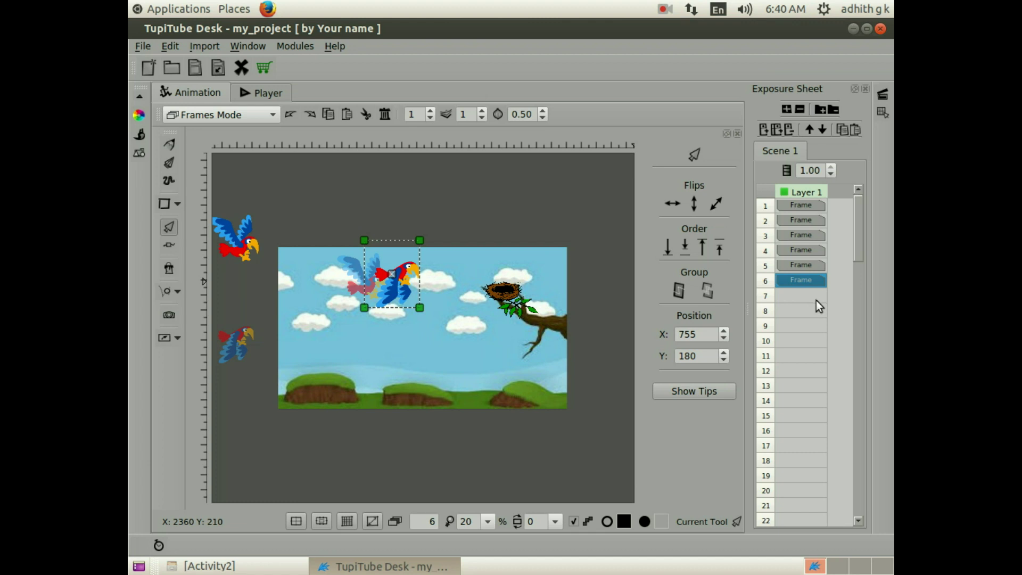
Copy frame 6 of Layer 1 and paste it into frame 7.
{"action": "right_click", "coordinate": [807, 279]}
{"action": "left_click", "coordinate": [800, 340]}
{"action": "right_click", "coordinate": [803, 295]}
{"action": "left_click", "coordinate": [804, 367]}
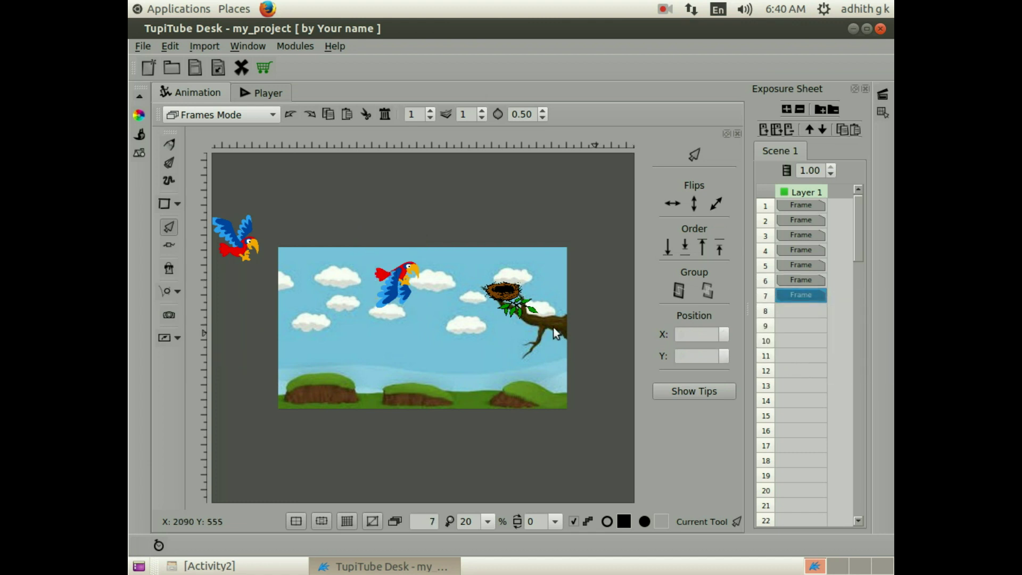
In frame 7, move the wings-down parrot above the canvas and place the slightly resized wings-up parrot at about X 1005, Y 235.
{"action": "left_click_drag", "start_coordinate": [414, 274], "coordinate": [385, 189]}
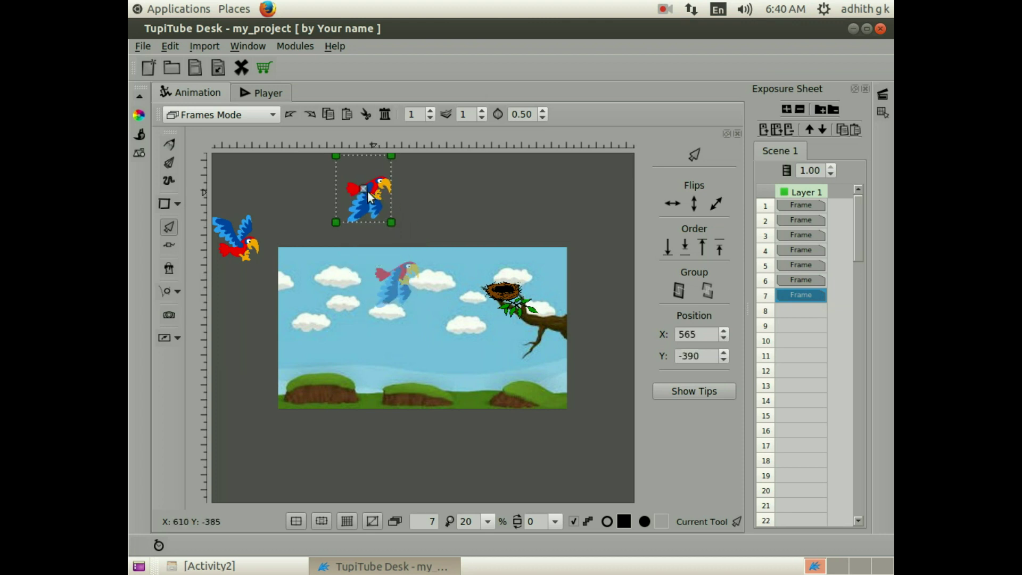
{"action": "left_click_drag", "start_coordinate": [243, 249], "coordinate": [431, 290]}
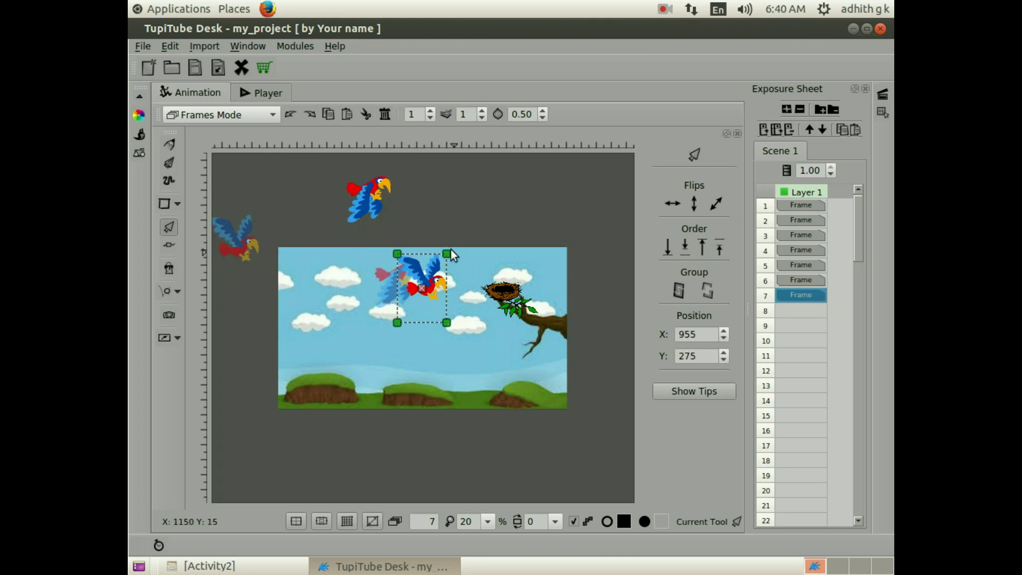
{"action": "left_click_drag", "start_coordinate": [446, 256], "coordinate": [451, 248]}
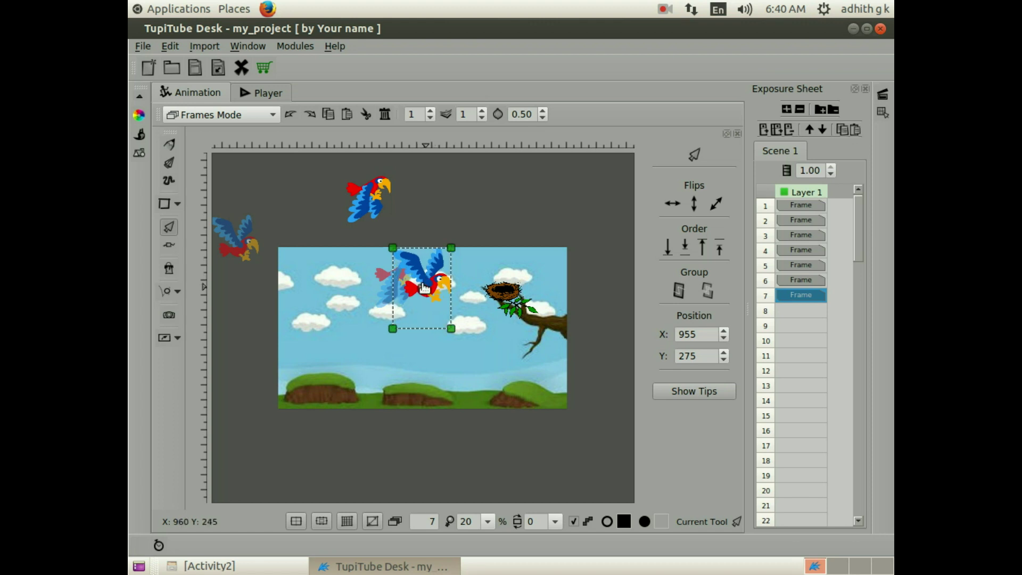
{"action": "left_click_drag", "start_coordinate": [425, 292], "coordinate": [432, 287]}
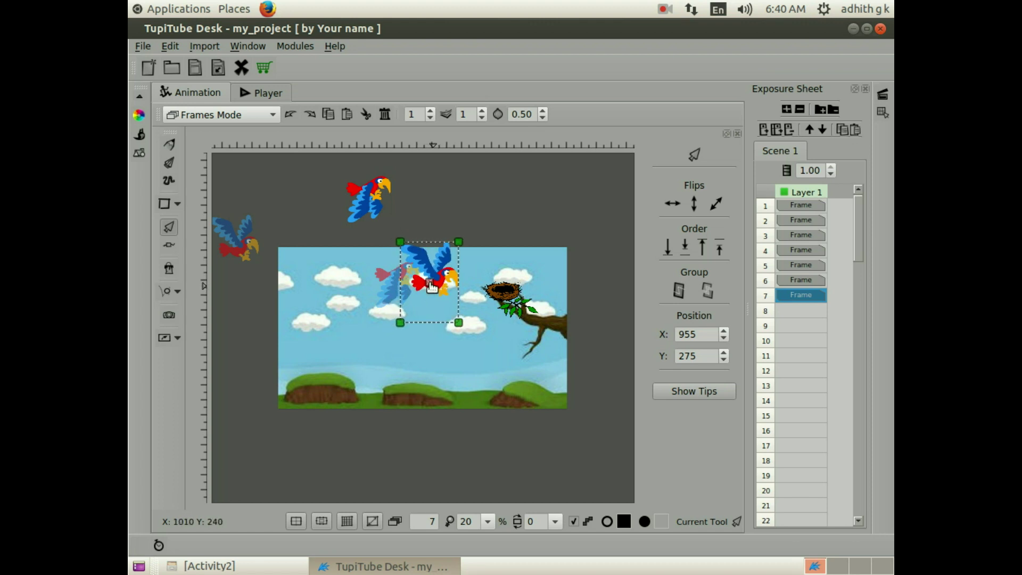
{"action": "left_click_drag", "start_coordinate": [458, 243], "coordinate": [451, 249]}
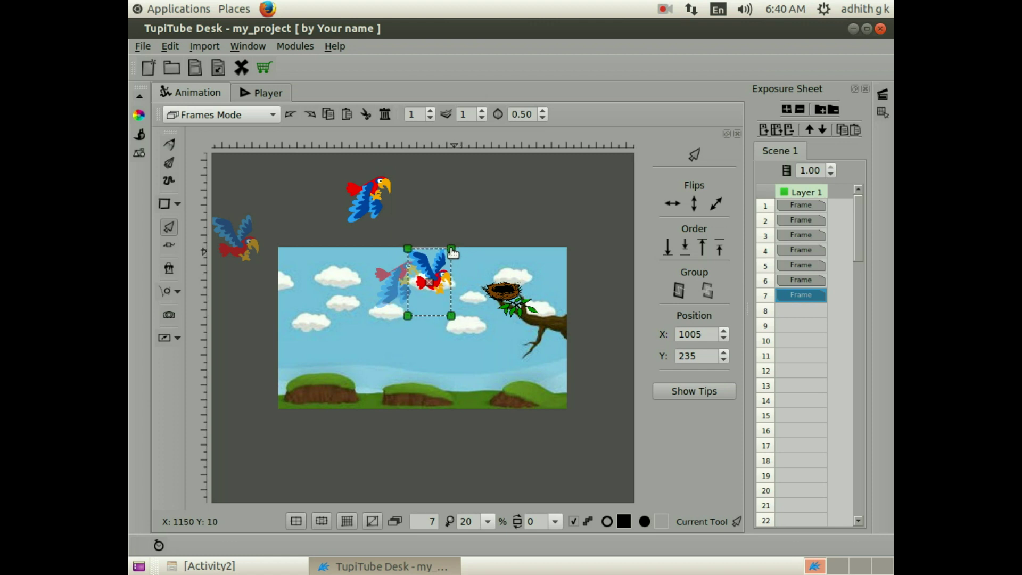
{"action": "left_click_drag", "start_coordinate": [430, 288], "coordinate": [431, 287]}
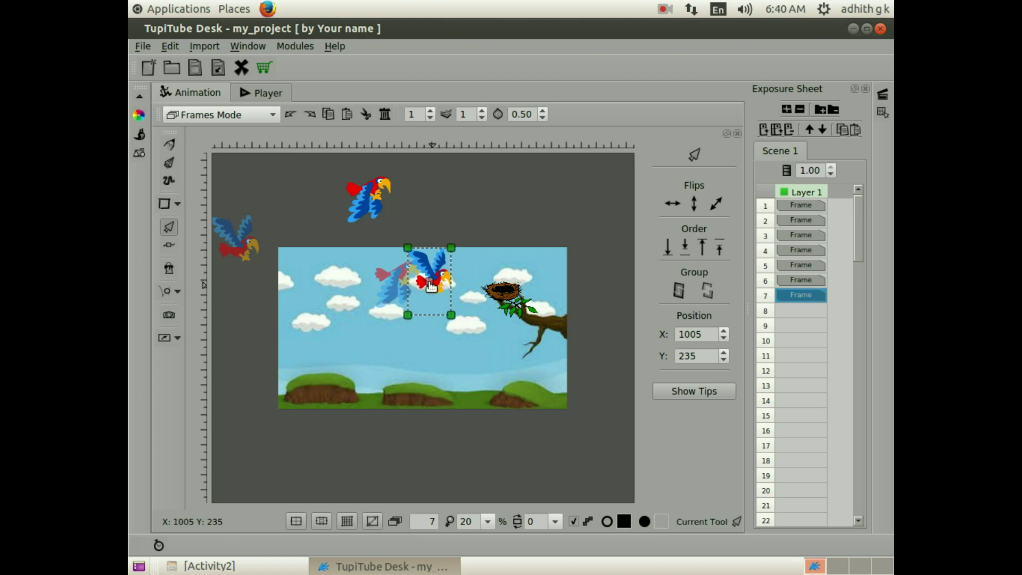
Copy frame 7 of Layer 1 and paste it into frame 8.
{"action": "right_click", "coordinate": [800, 296]}
{"action": "left_click", "coordinate": [807, 355]}
{"action": "right_click", "coordinate": [797, 306]}
{"action": "left_click", "coordinate": [796, 372]}
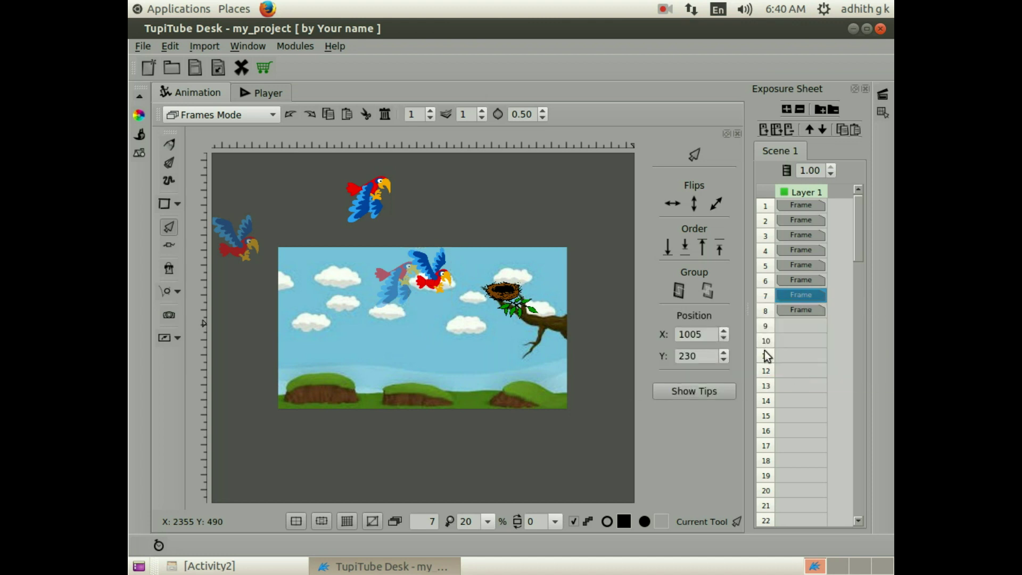
{"action": "left_click_drag", "start_coordinate": [430, 280], "coordinate": [455, 199]}
{"action": "left_click", "coordinate": [366, 195]}
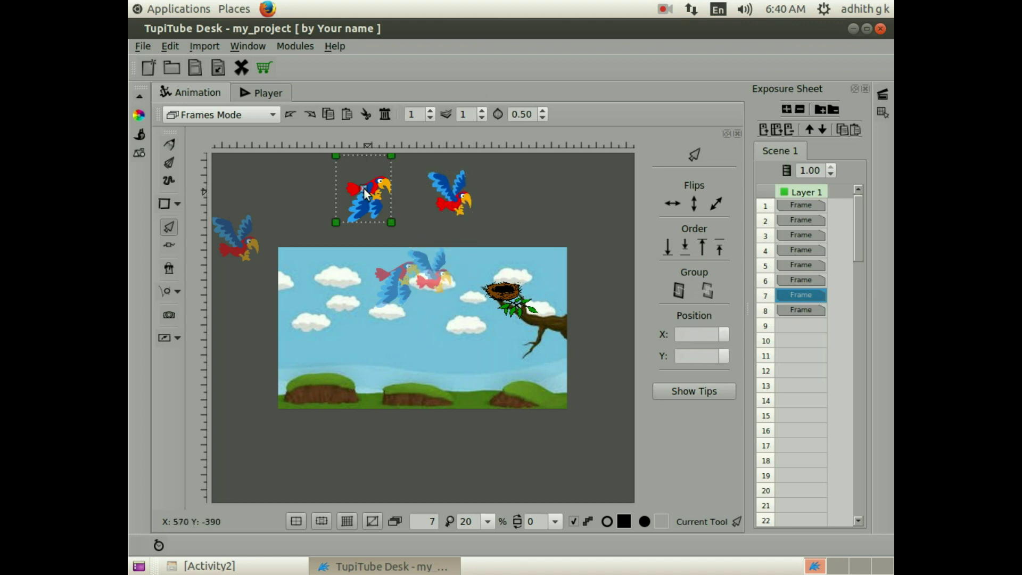
{"action": "left_click_drag", "start_coordinate": [366, 194], "coordinate": [457, 267]}
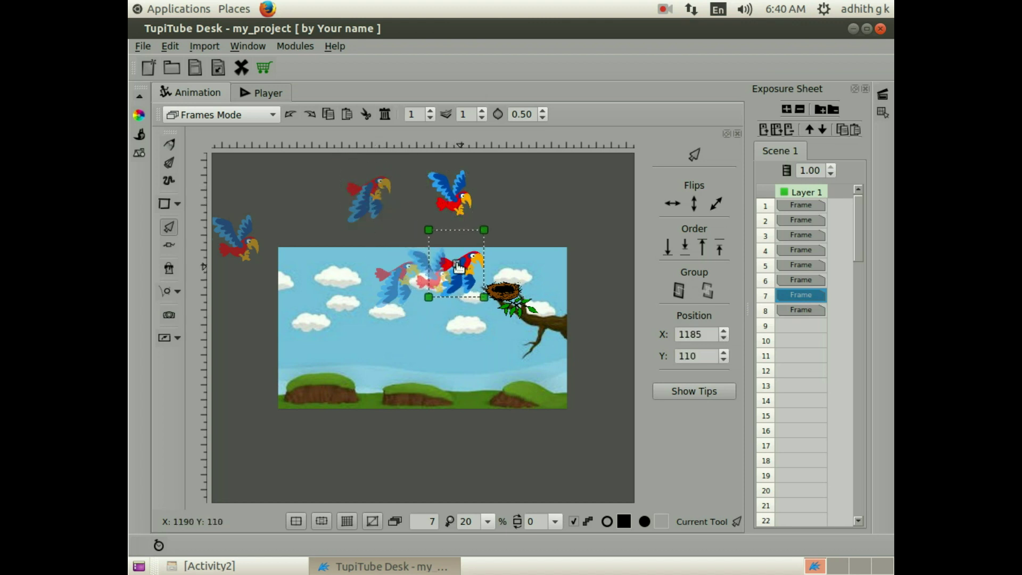
{"action": "left_click", "coordinate": [803, 310]}
{"action": "left_click", "coordinate": [801, 296]}
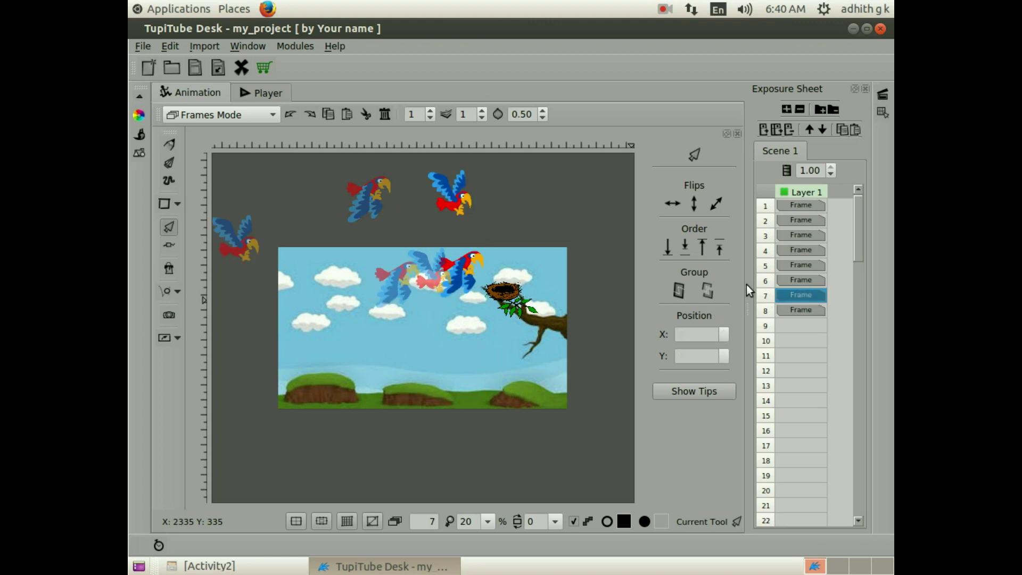
{"action": "left_click_drag", "start_coordinate": [465, 258], "coordinate": [526, 193]}
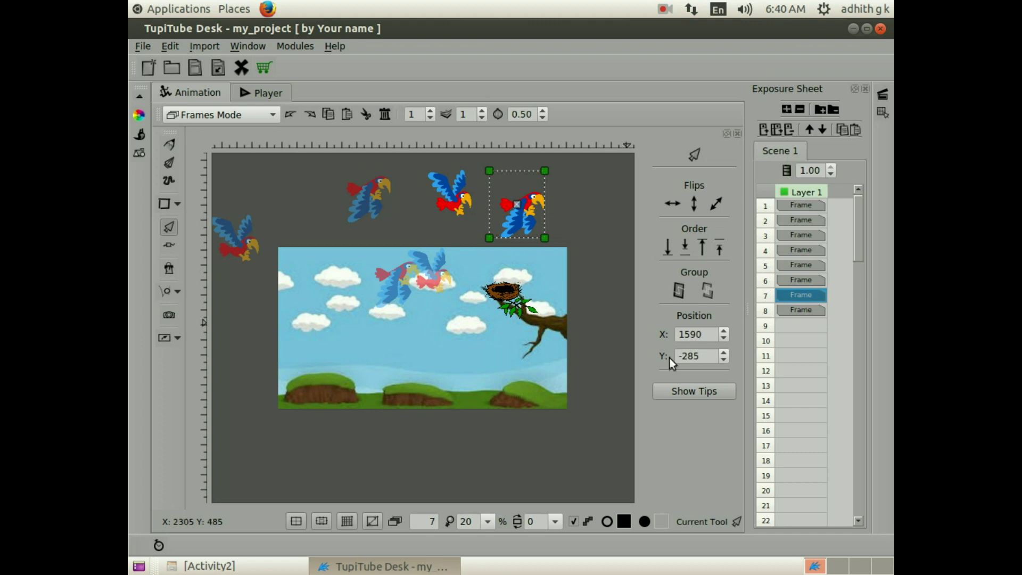
In frame 8, move the wings-up parrot off the canvas to about X 535, Y -255 and place the wings-down parrot beside the nest.
{"action": "left_click", "coordinate": [787, 314]}
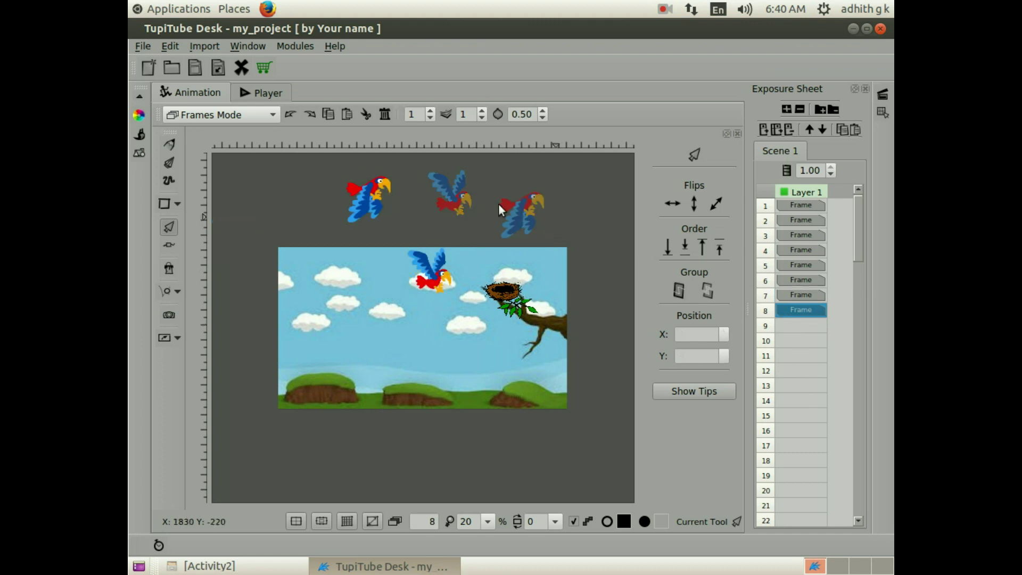
{"action": "left_click_drag", "start_coordinate": [373, 194], "coordinate": [355, 206]}
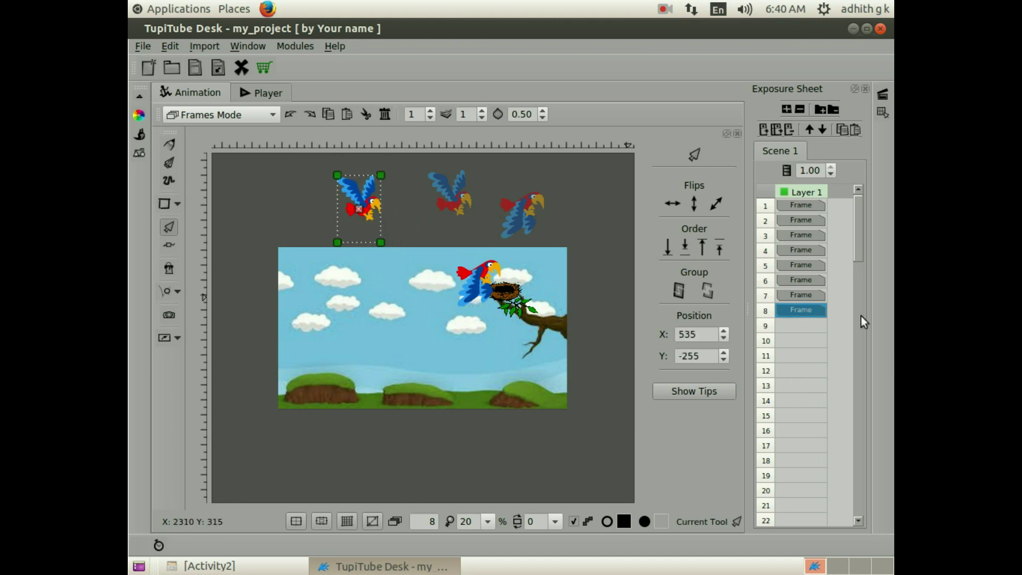
In frame 7, place the wings-up parrot back on the canvas at about X 1060, Y 275, and return to frame 8.
{"action": "left_click", "coordinate": [808, 296]}
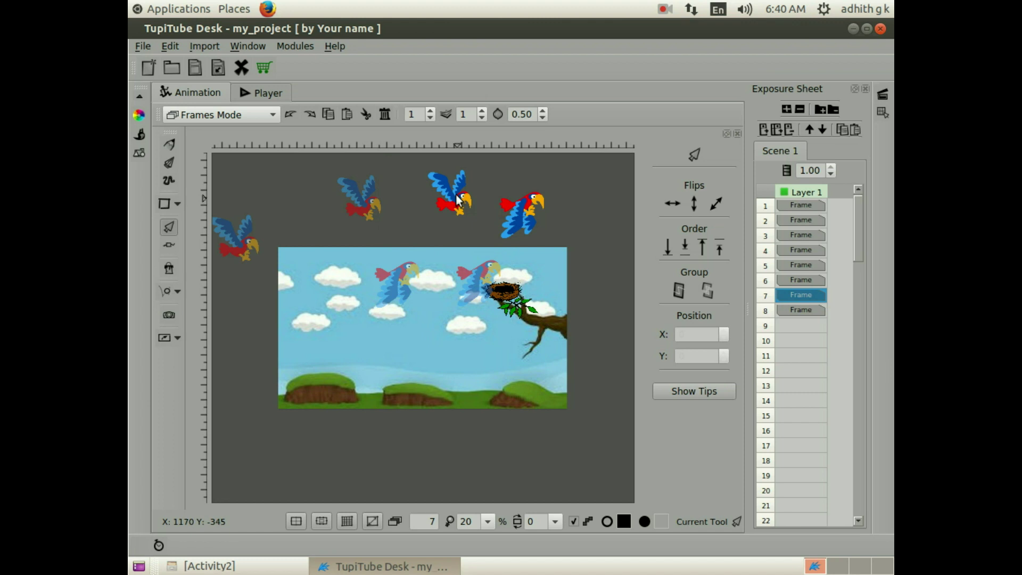
{"action": "left_click_drag", "start_coordinate": [461, 200], "coordinate": [446, 287]}
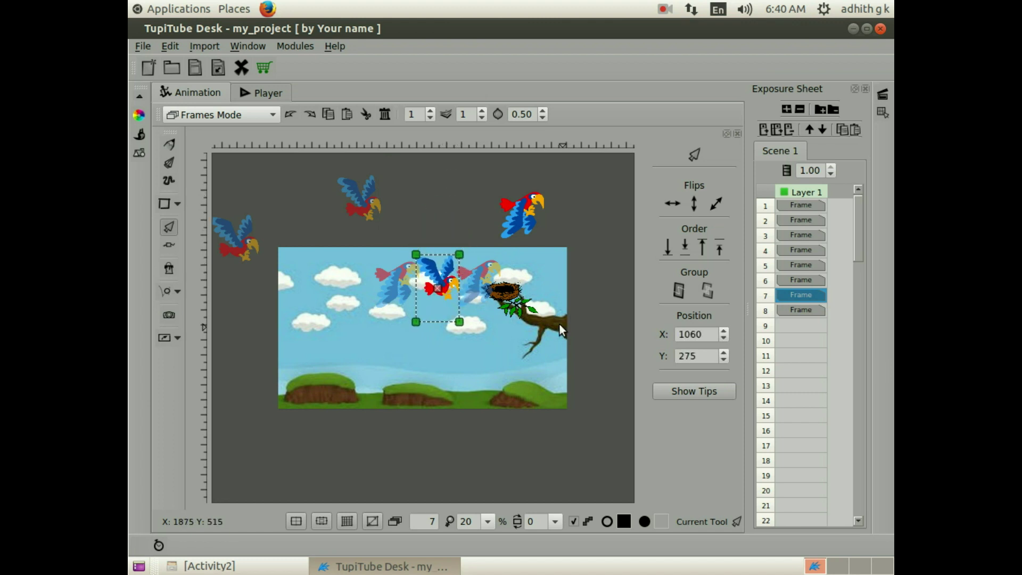
{"action": "left_click", "coordinate": [813, 309]}
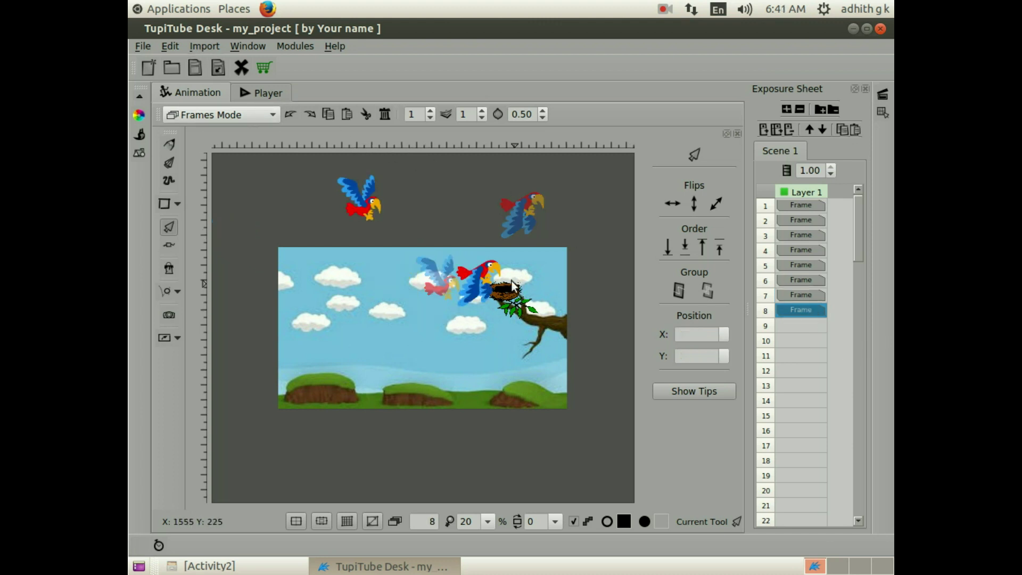
{"action": "scroll", "coordinate": [452, 354], "scroll_direction": "up", "scroll_amount": 2}
{"action": "scroll", "coordinate": [452, 354], "scroll_direction": "down", "scroll_amount": 1}
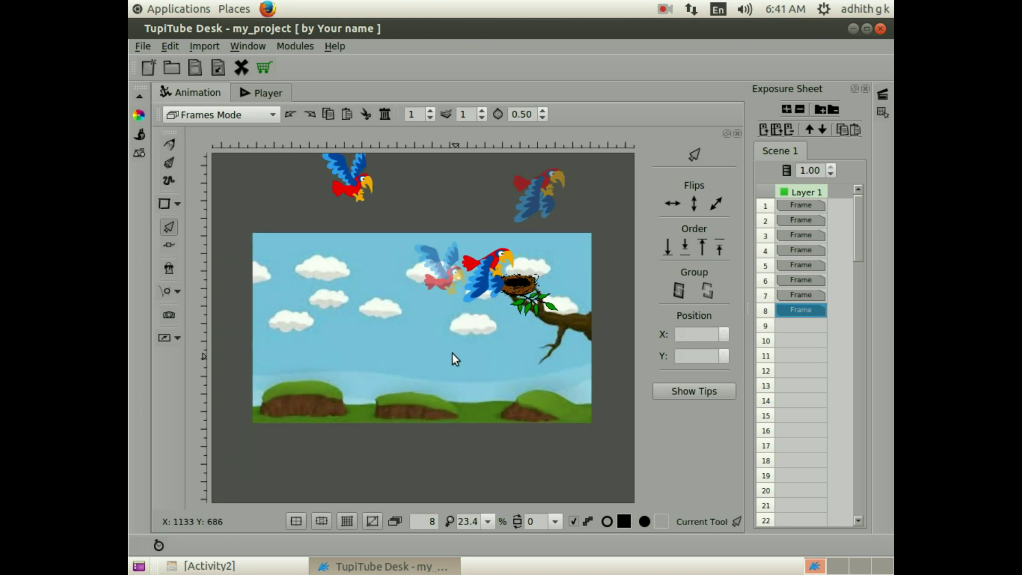
Preview the animation at several slower playback speeds and set the frame rate to 7 FPS.
{"action": "left_click", "coordinate": [280, 97]}
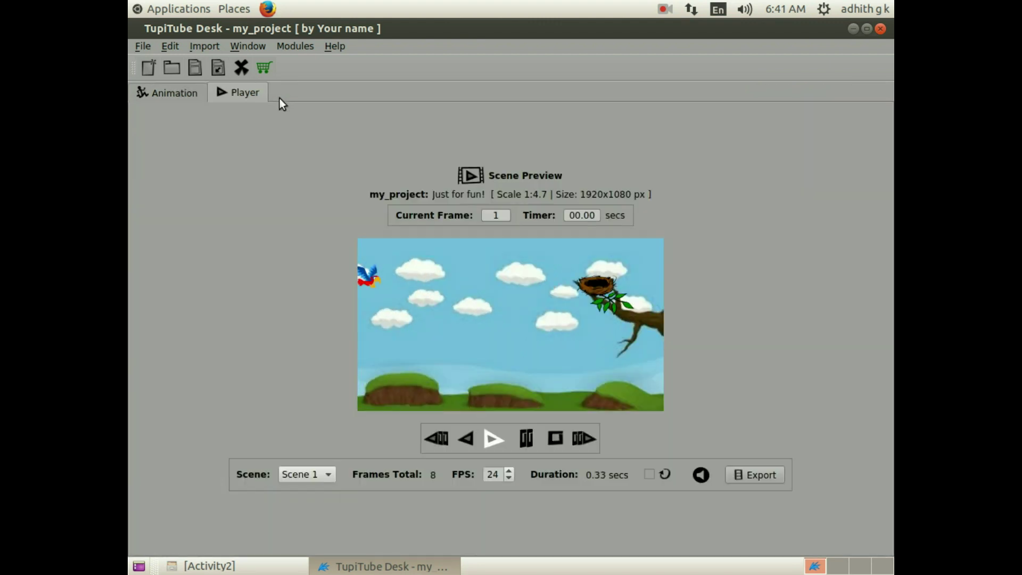
{"action": "left_click", "coordinate": [492, 437]}
{"action": "scroll", "coordinate": [509, 474], "scroll_direction": "down", "scroll_amount": 7}
{"action": "scroll", "coordinate": [508, 480], "scroll_direction": "down", "scroll_amount": 8}
{"action": "scroll", "coordinate": [508, 480], "scroll_direction": "down", "scroll_amount": 3}
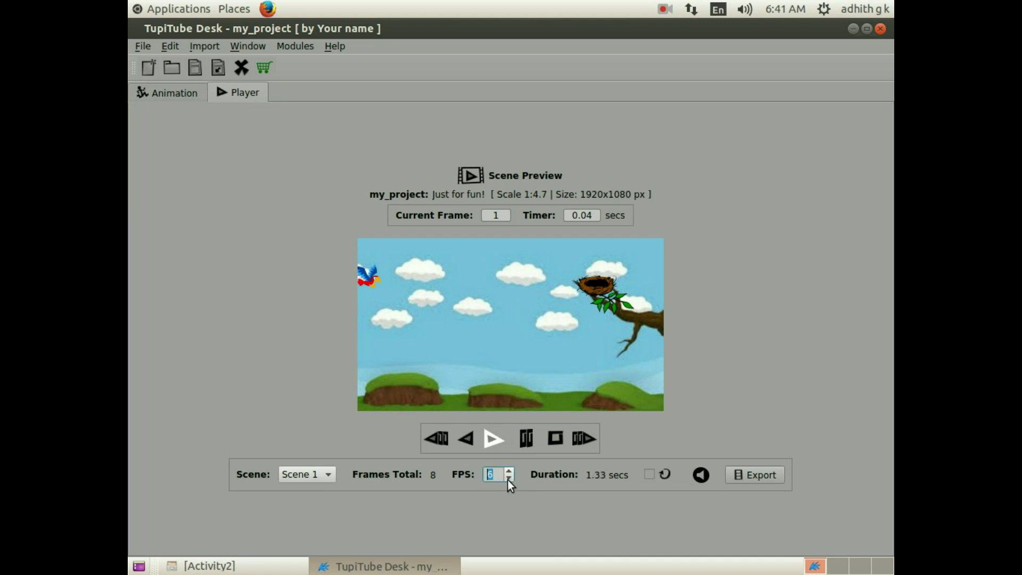
{"action": "left_click", "coordinate": [489, 441]}
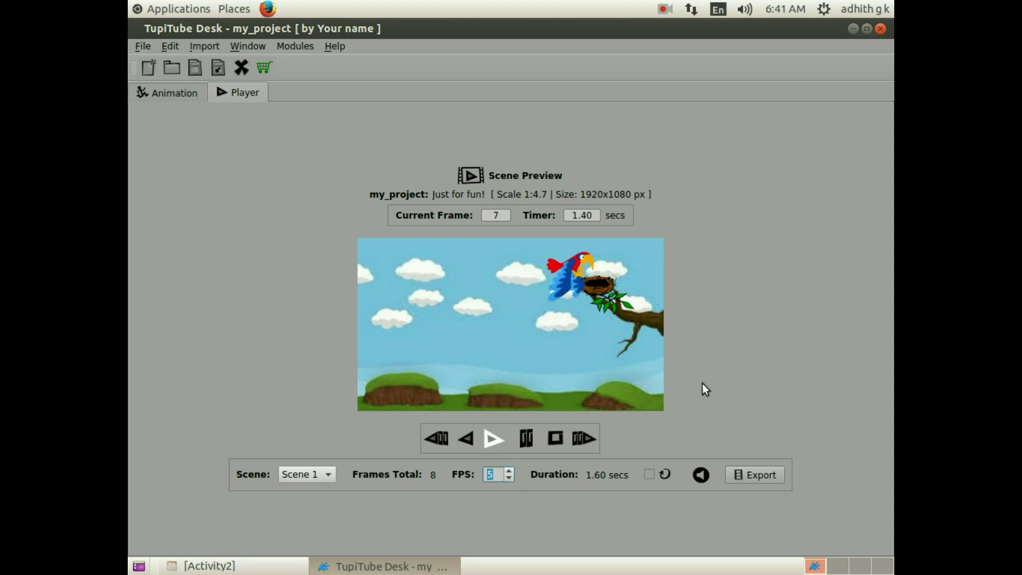
{"action": "left_click", "coordinate": [510, 471]}
{"action": "left_click", "coordinate": [490, 448]}
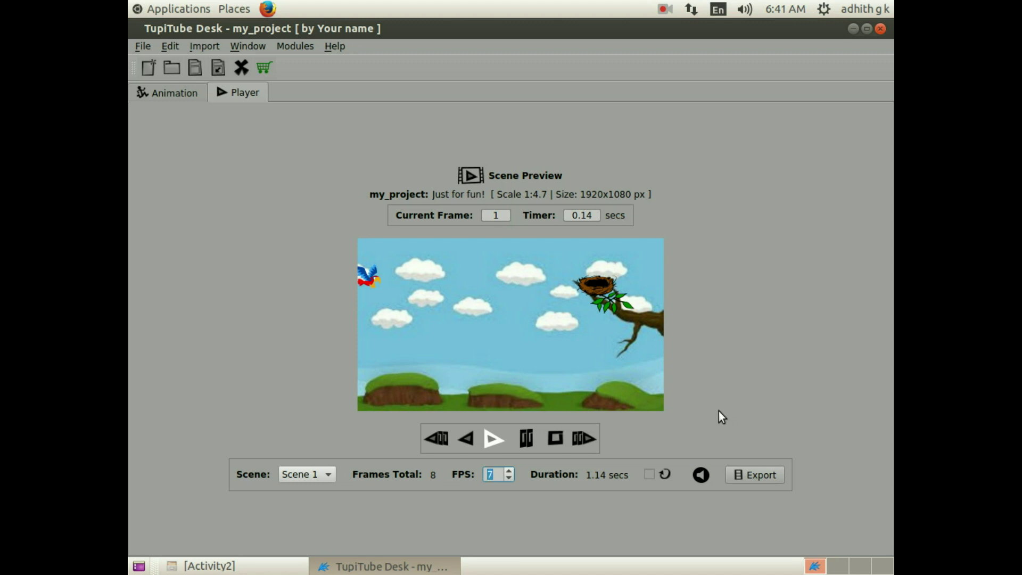
Set up a video export of Scene 1 in MP4 format.
{"action": "left_click", "coordinate": [756, 475]}
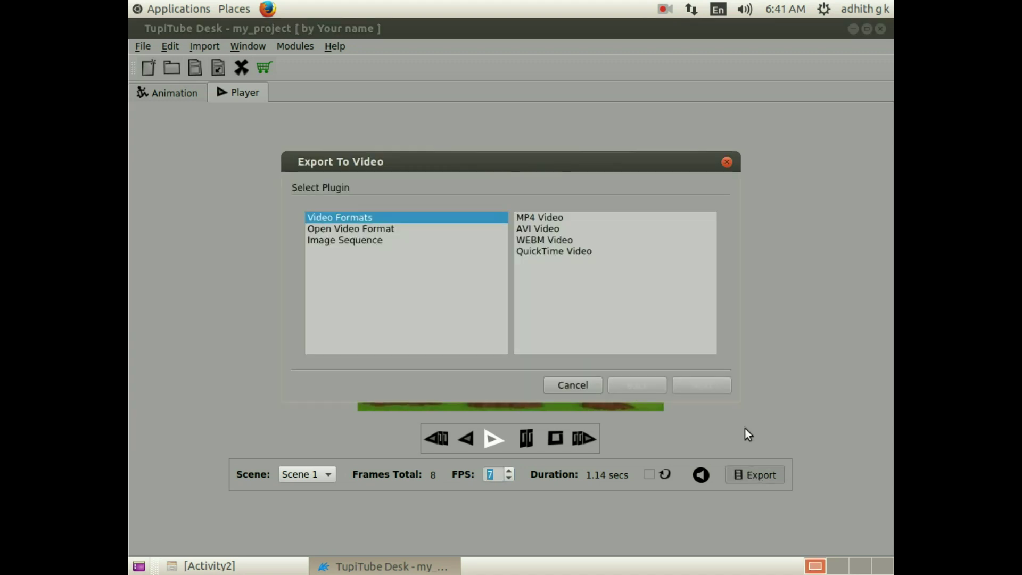
{"action": "left_click", "coordinate": [558, 223]}
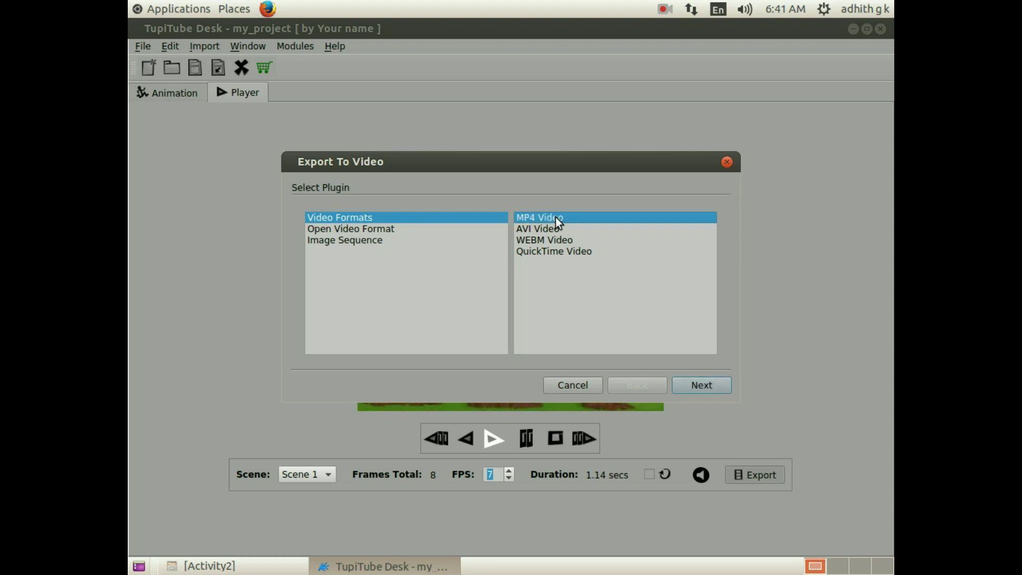
{"action": "left_click", "coordinate": [689, 386]}
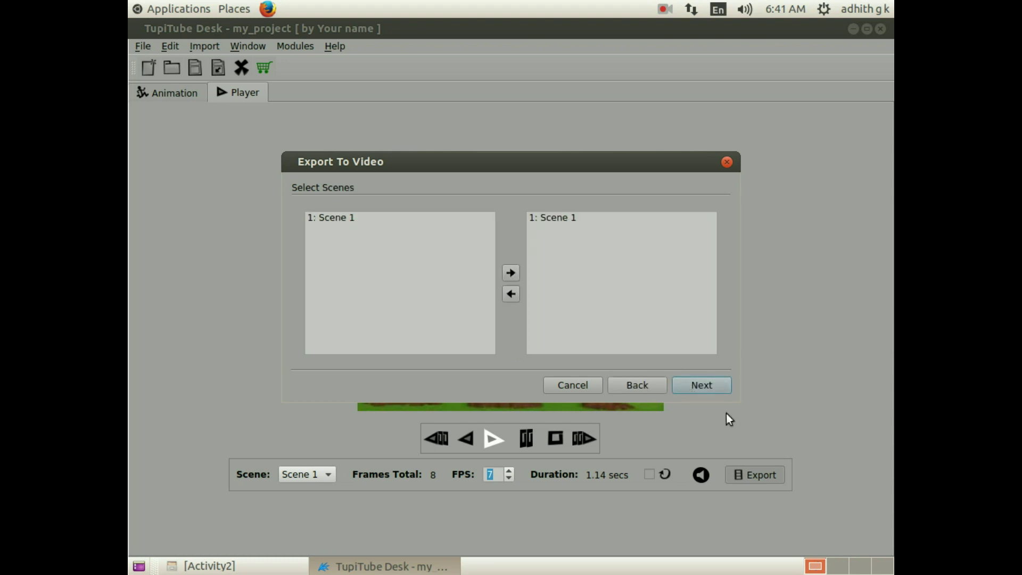
{"action": "left_click", "coordinate": [704, 385]}
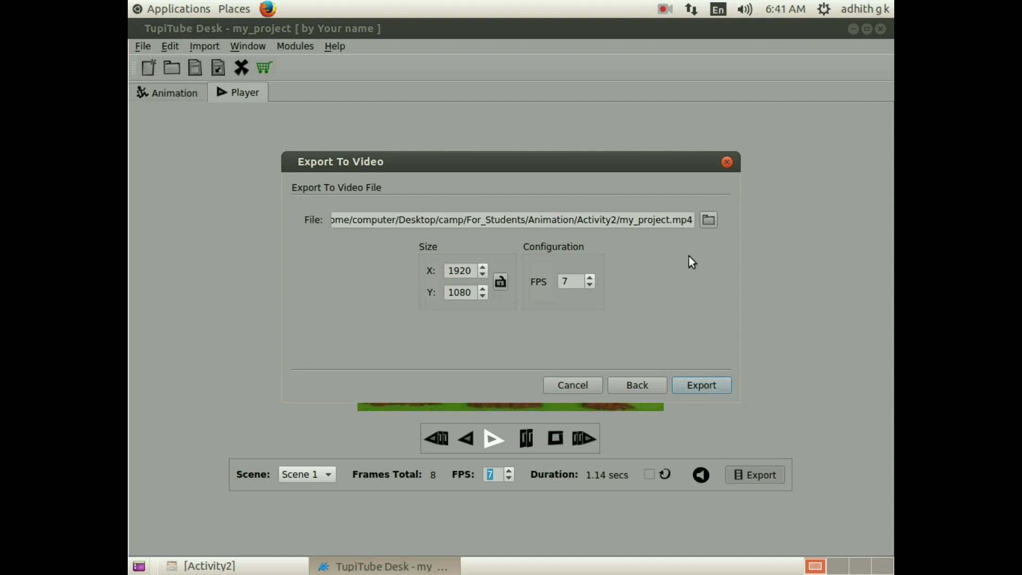
Name the video file "animation bird" in the Desktop folder and export it.
{"action": "left_click", "coordinate": [710, 221]}
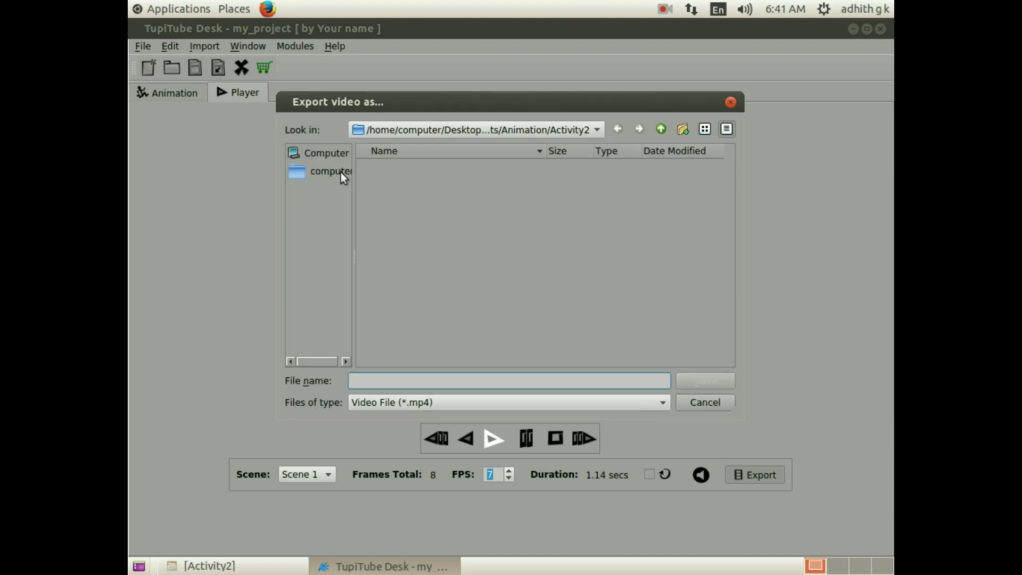
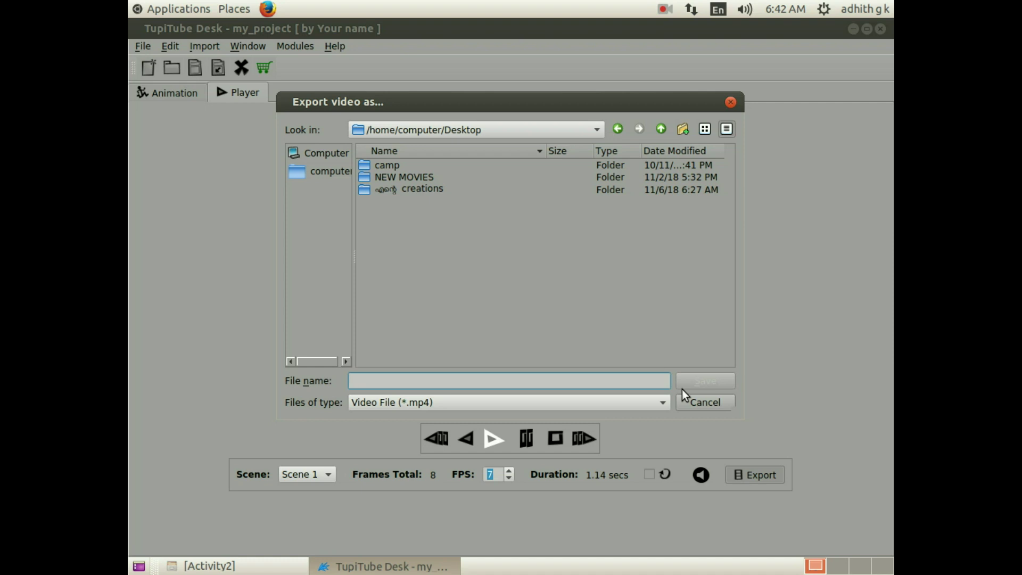
{"action": "type", "text": "animation bird"}
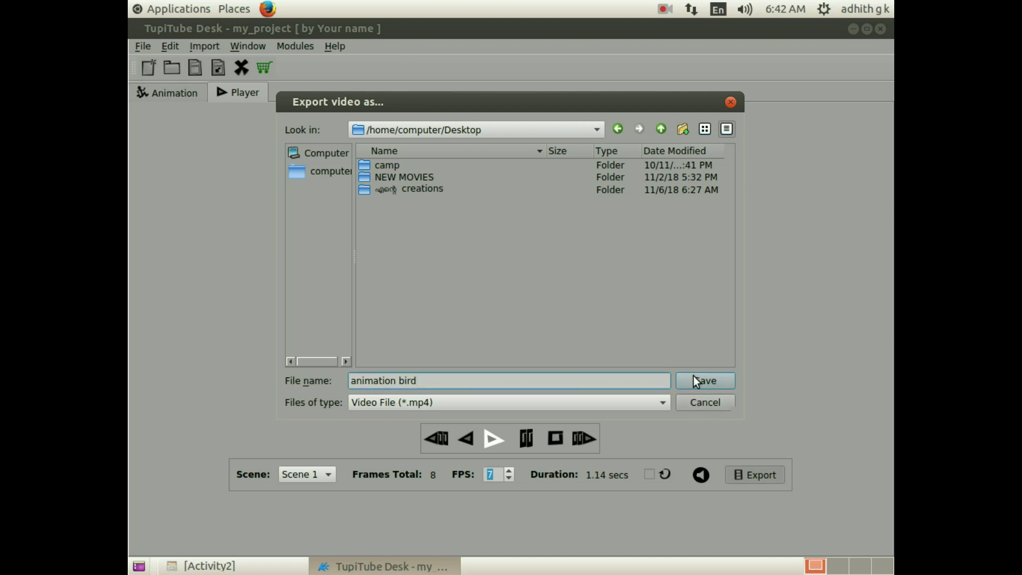
{"action": "left_click", "coordinate": [693, 376]}
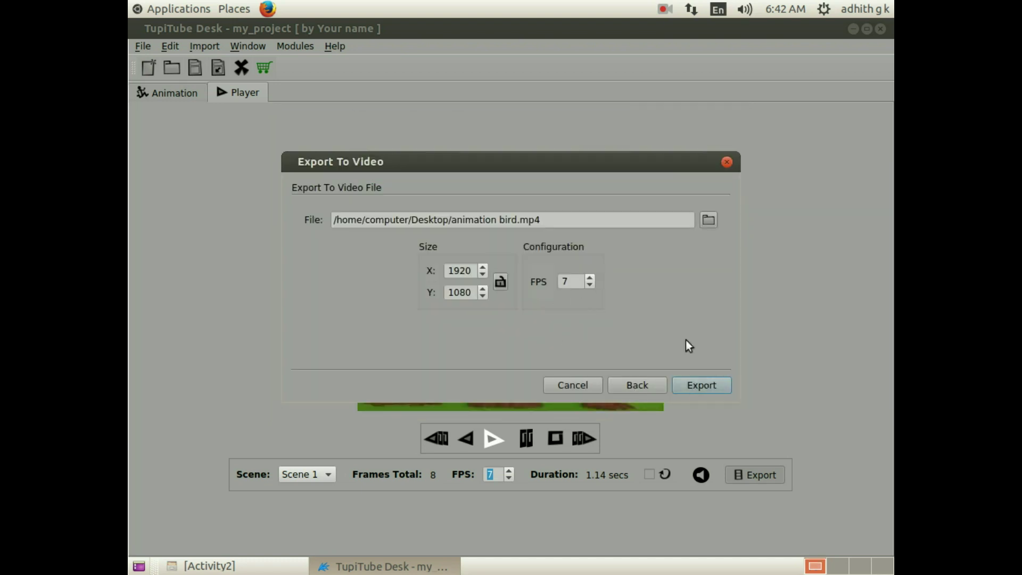
{"action": "left_click", "coordinate": [690, 382]}
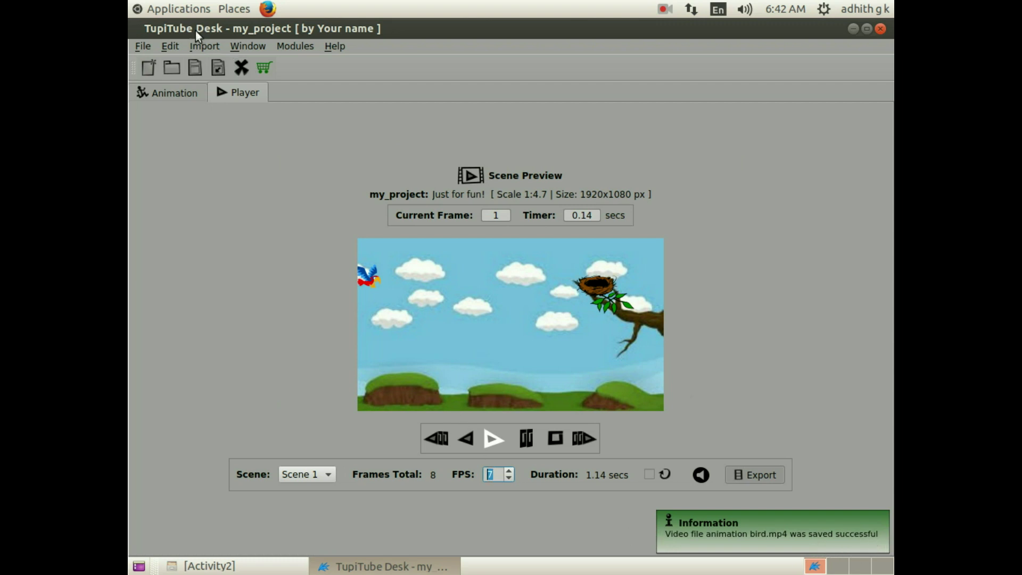
Return to the animation workspace and save the project to the Desktop as "animation bird".
{"action": "left_click", "coordinate": [176, 95]}
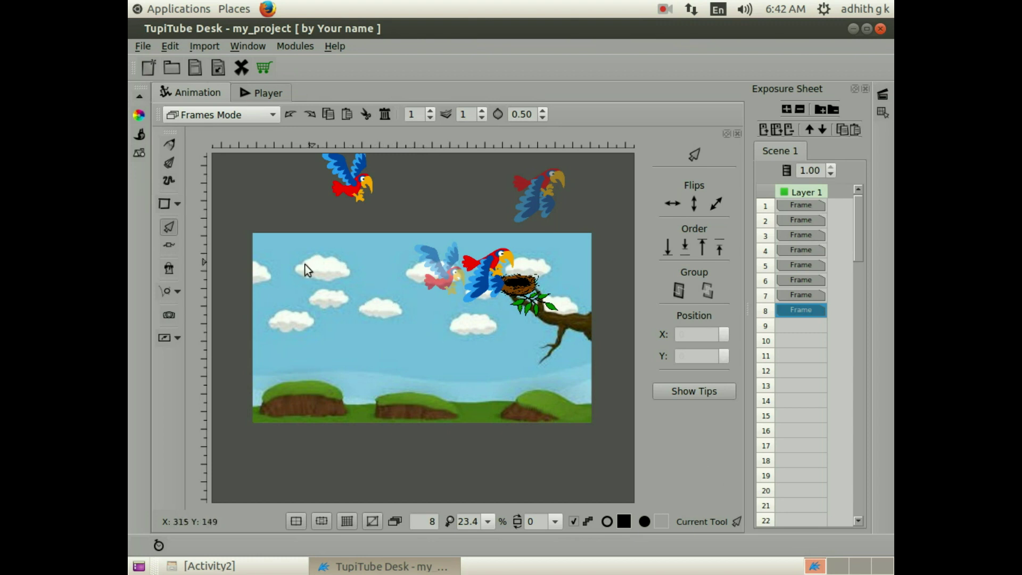
{"action": "left_click", "coordinate": [151, 50]}
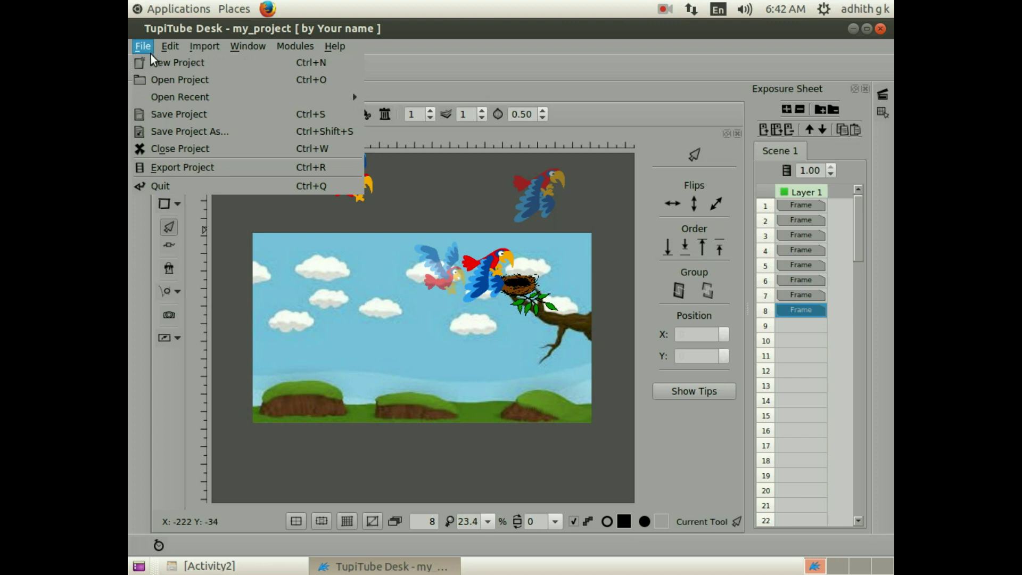
{"action": "left_click", "coordinate": [189, 129]}
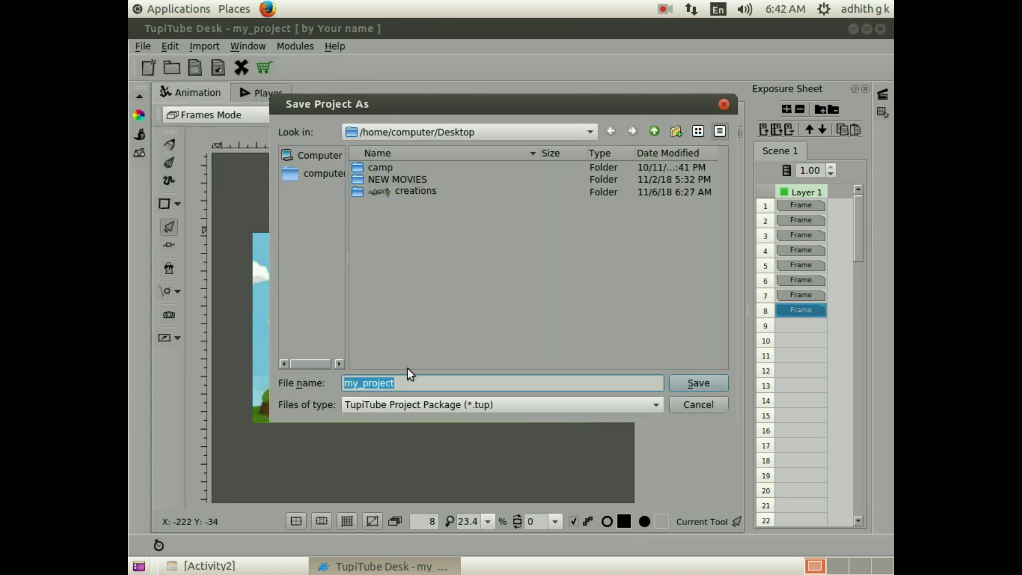
{"action": "key", "text": "BackSpace"}
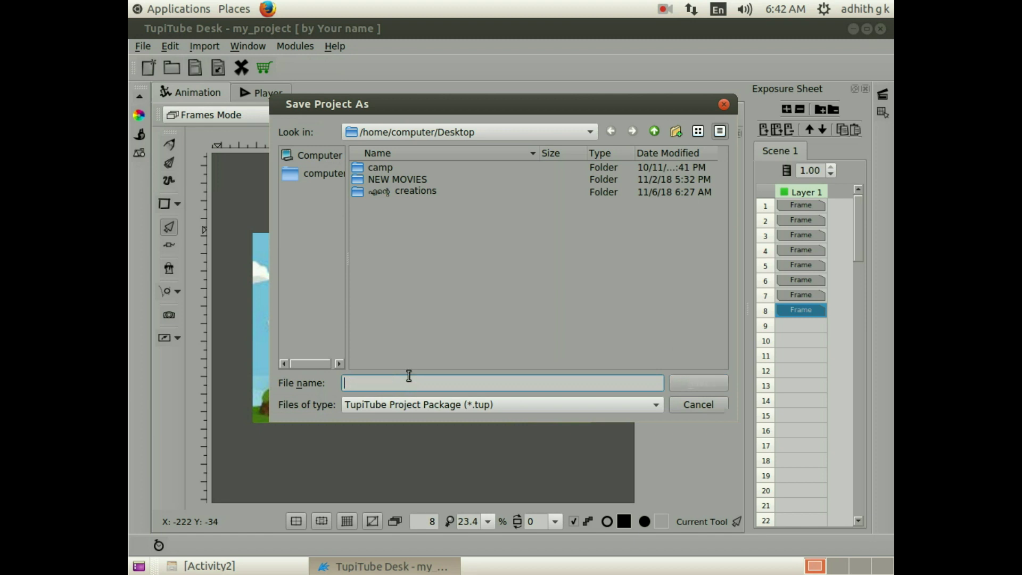
{"action": "type", "text": "animation bird"}
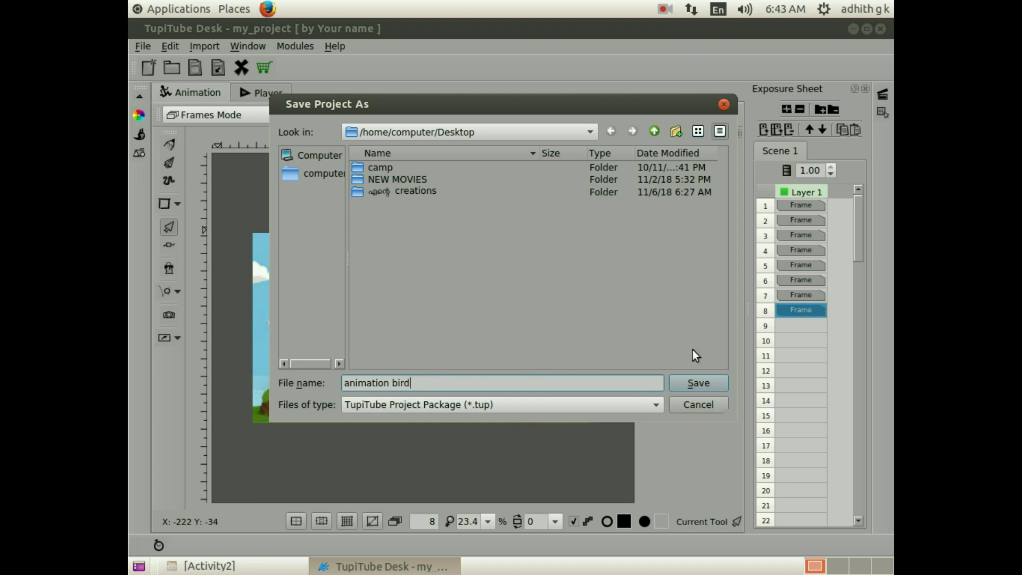
{"action": "left_click", "coordinate": [708, 382]}
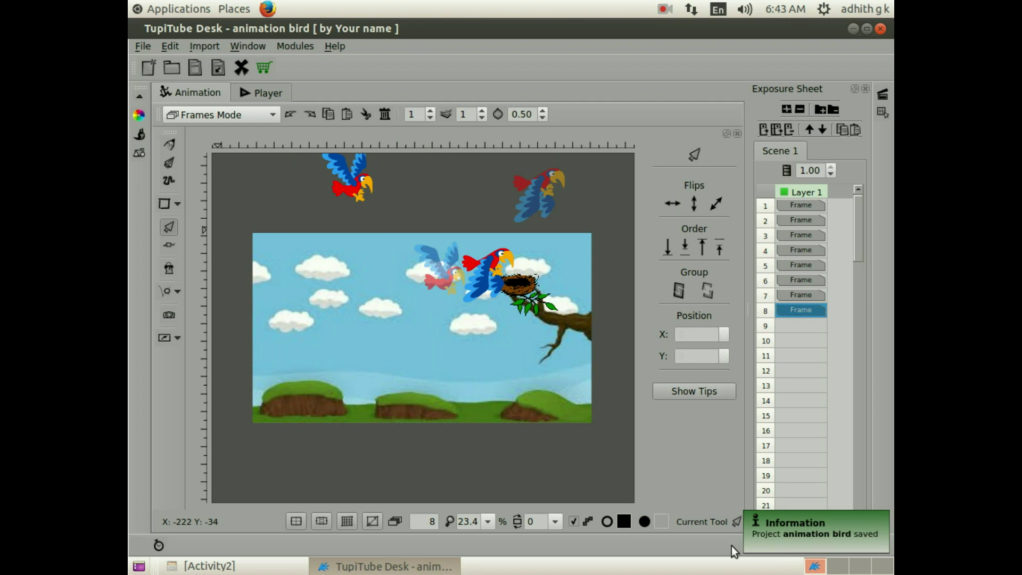
Close TupiTube Desk, open the exported animation bird.mp4 from the desktop and watch its playback.
{"action": "left_click", "coordinate": [881, 29]}
{"action": "double_click", "coordinate": [189, 366]}
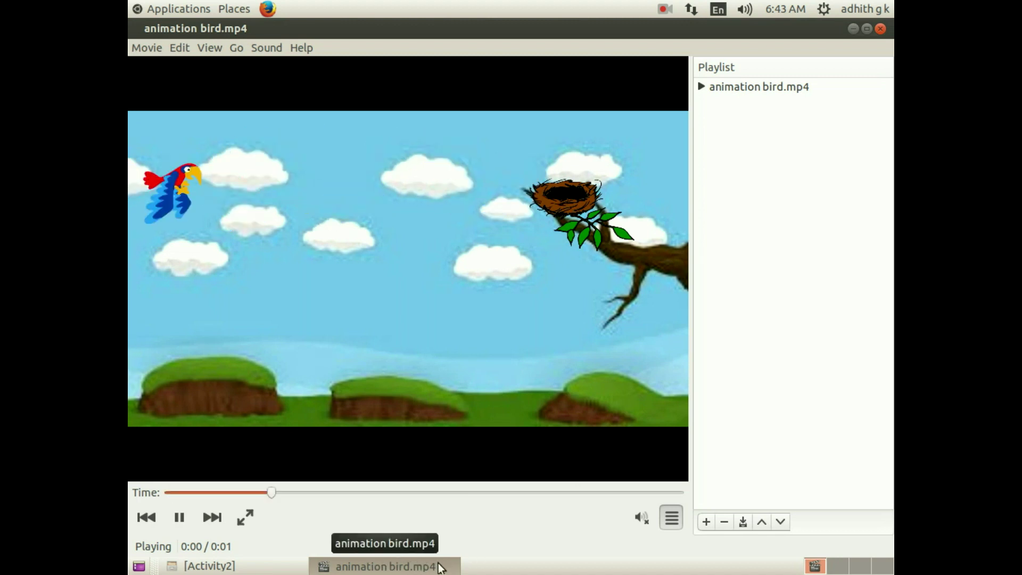
{"action": "left_click", "coordinate": [180, 517]}
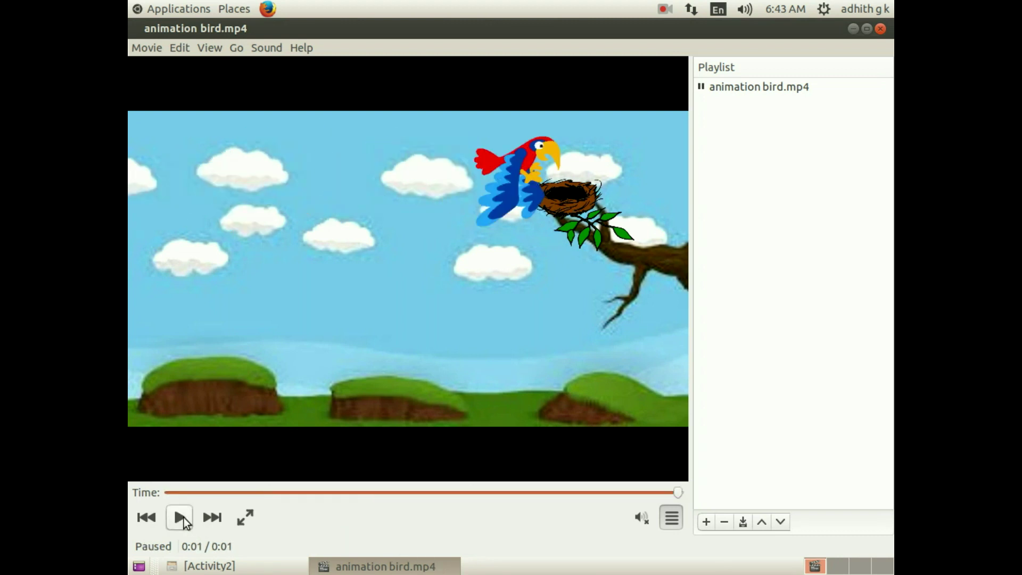
{"action": "left_click", "coordinate": [184, 517]}
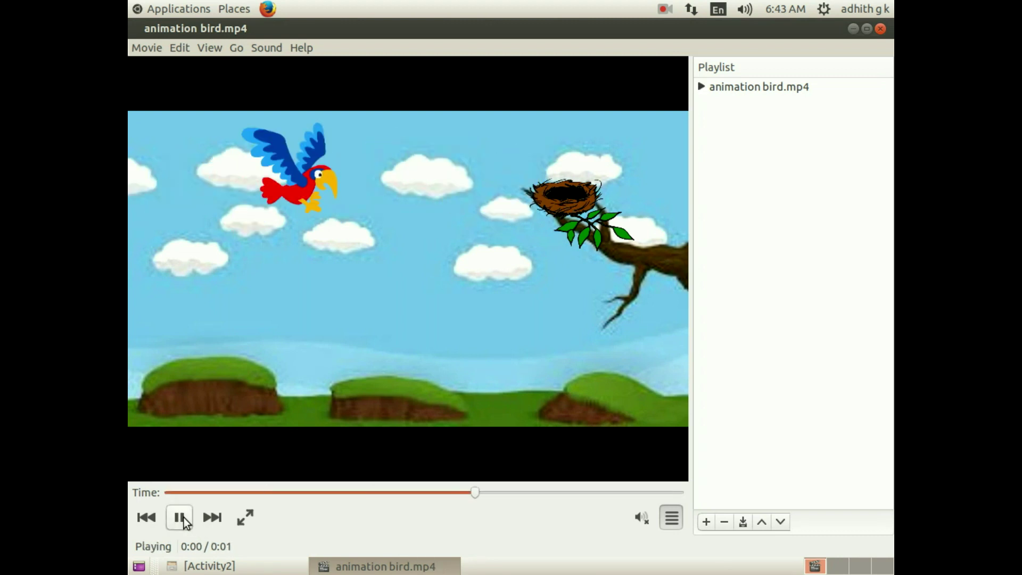
{"action": "left_click", "coordinate": [184, 517]}
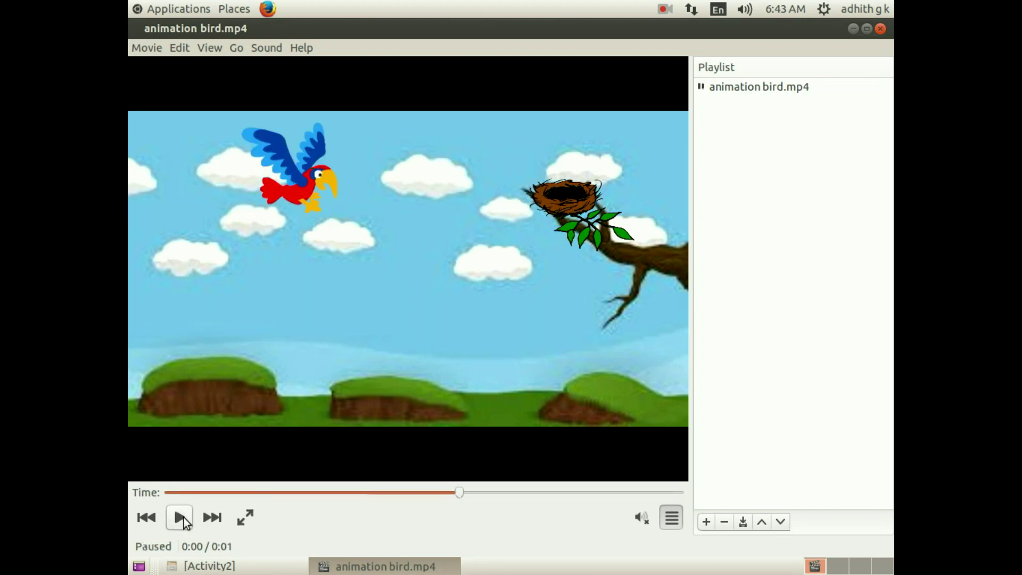
Close the video player and reopen the saved animation bird project from the desktop in TupiTube Desk.
{"action": "left_click", "coordinate": [881, 28]}
{"action": "double_click", "coordinate": [194, 430]}
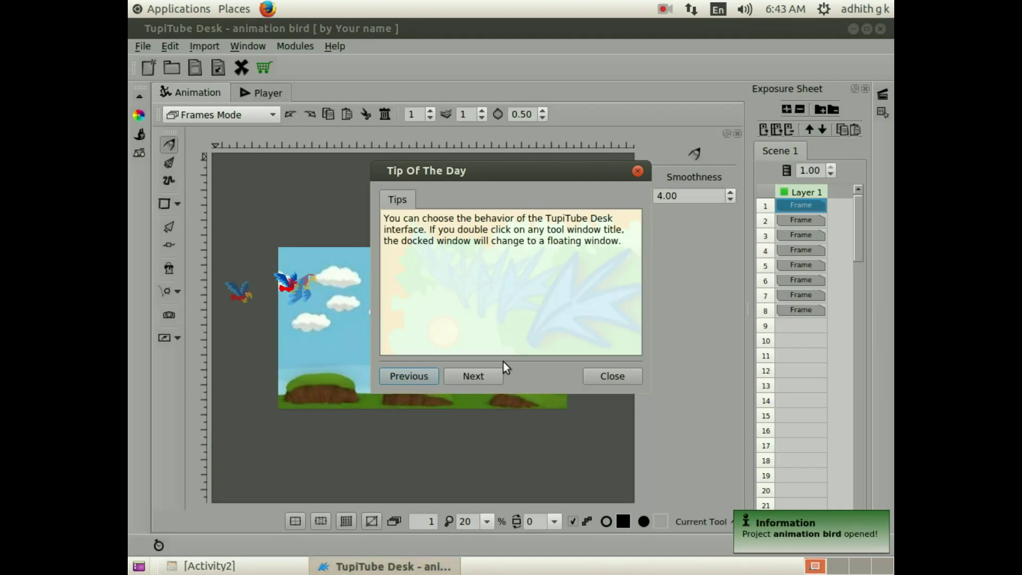
Dismiss the tip of the day and set the playback rate to 5 FPS in the scene player.
{"action": "left_click", "coordinate": [612, 376]}
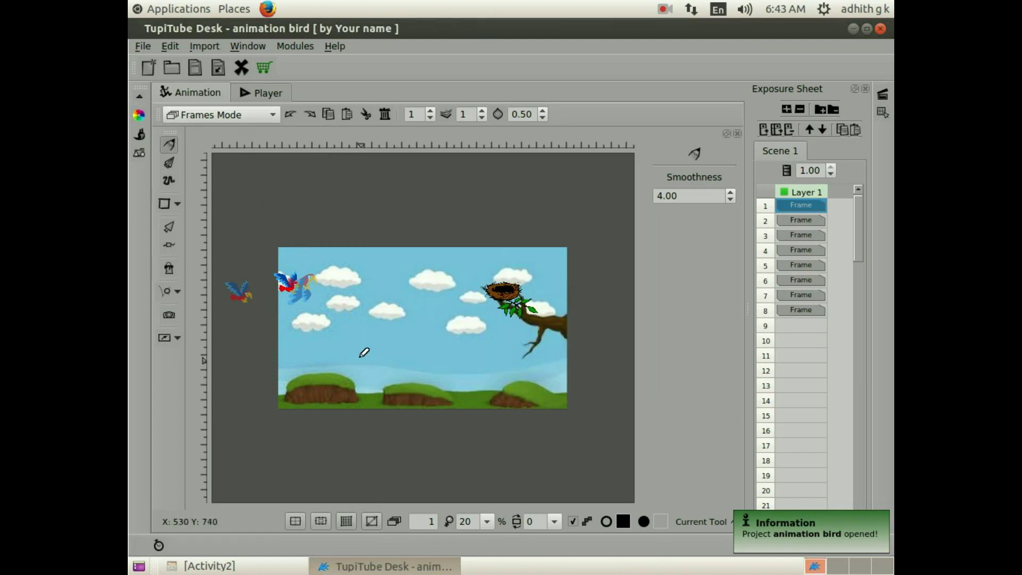
{"action": "left_click", "coordinate": [268, 93]}
{"action": "left_click", "coordinate": [509, 479]}
{"action": "left_click", "coordinate": [509, 480]}
{"action": "left_click", "coordinate": [509, 479]}
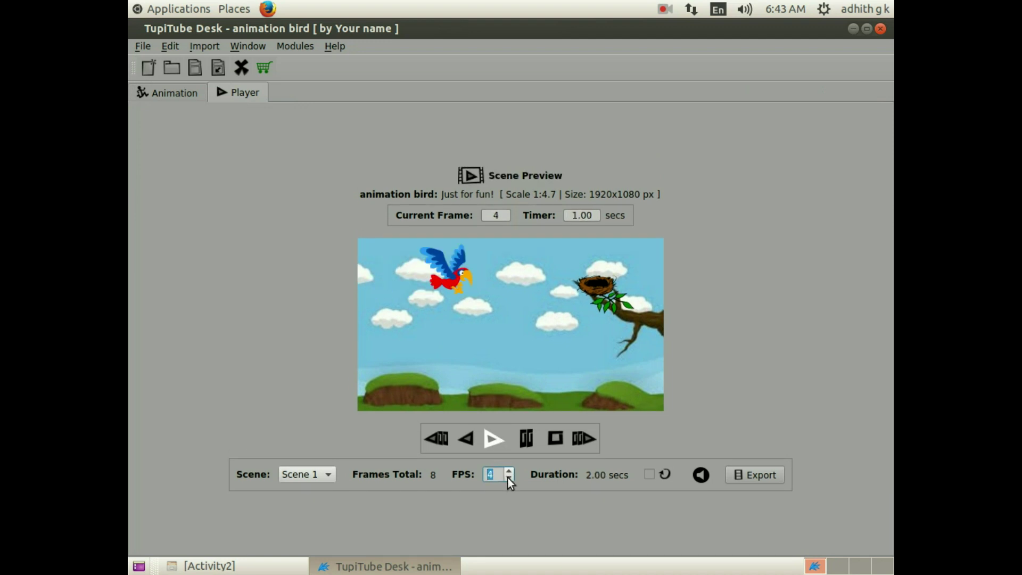
{"action": "left_click", "coordinate": [509, 472]}
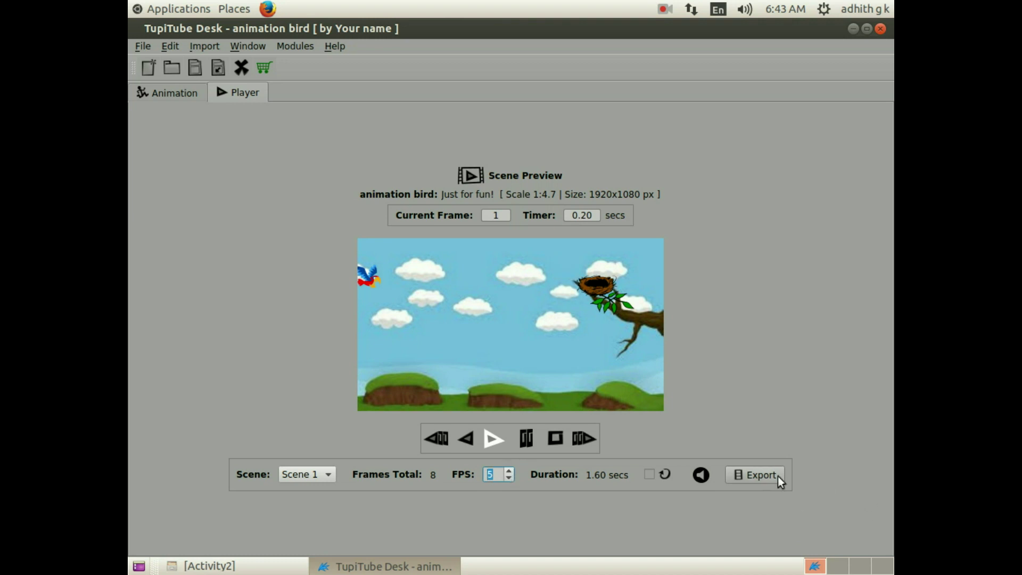
Start a video export of Scene 1 in the MP4 Video format.
{"action": "left_click", "coordinate": [762, 475]}
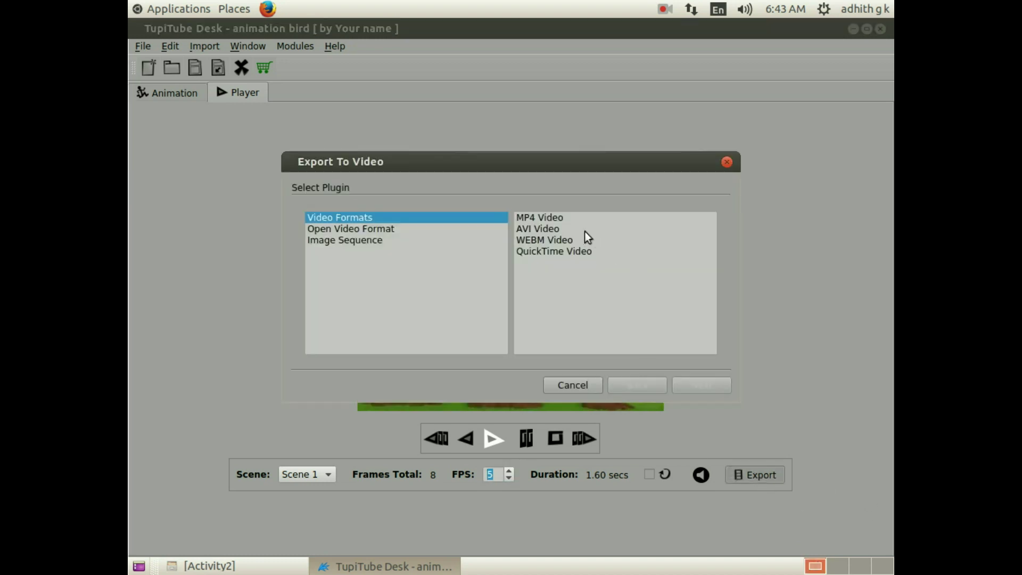
{"action": "left_click", "coordinate": [576, 218]}
{"action": "left_click", "coordinate": [685, 378]}
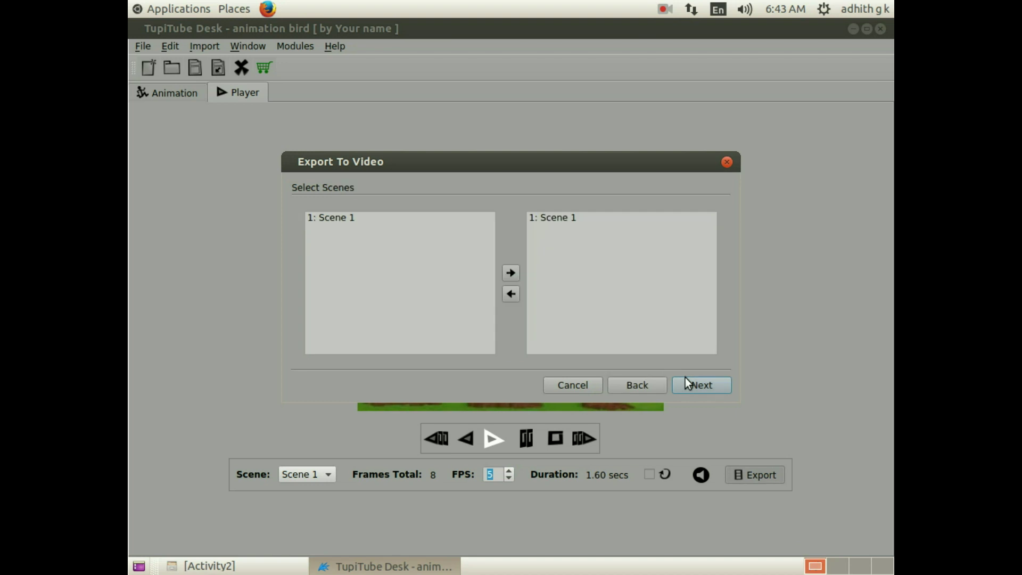
{"action": "left_click", "coordinate": [685, 378]}
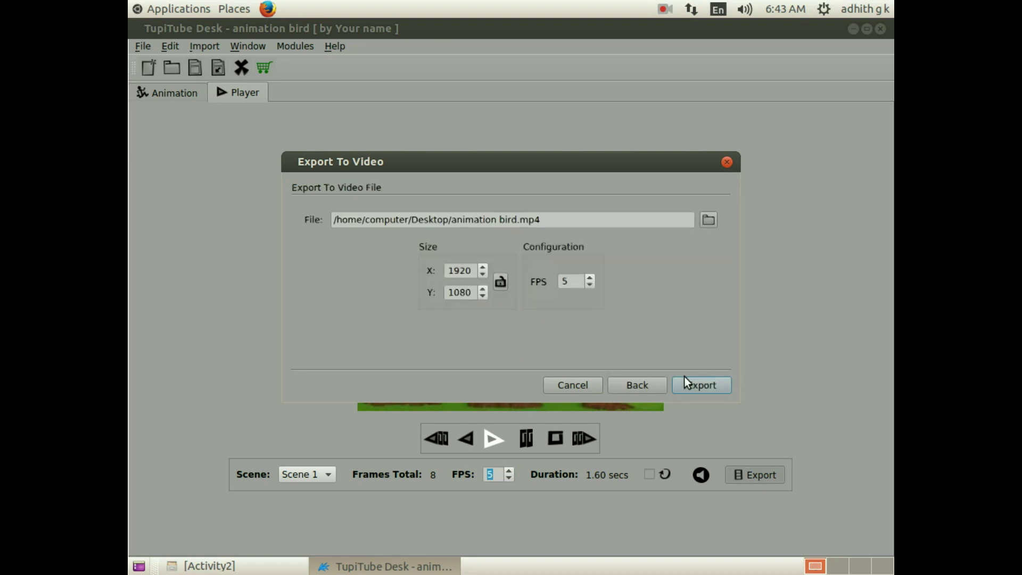
Choose the existing animation bird.mp4 on the Desktop as the output file, agree to replace it and export the video.
{"action": "left_click", "coordinate": [707, 221]}
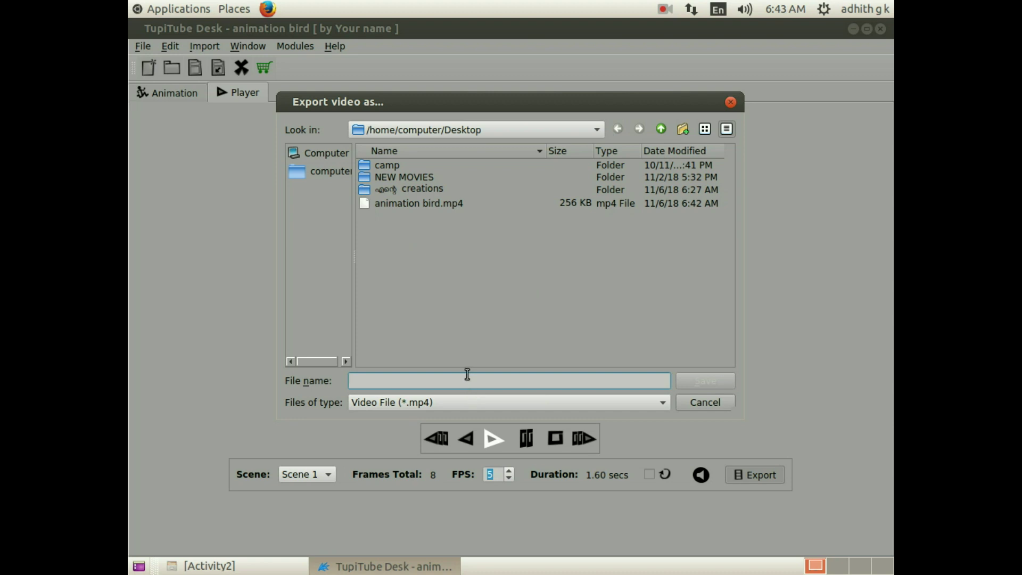
{"action": "left_click", "coordinate": [453, 208]}
{"action": "left_click", "coordinate": [698, 383]}
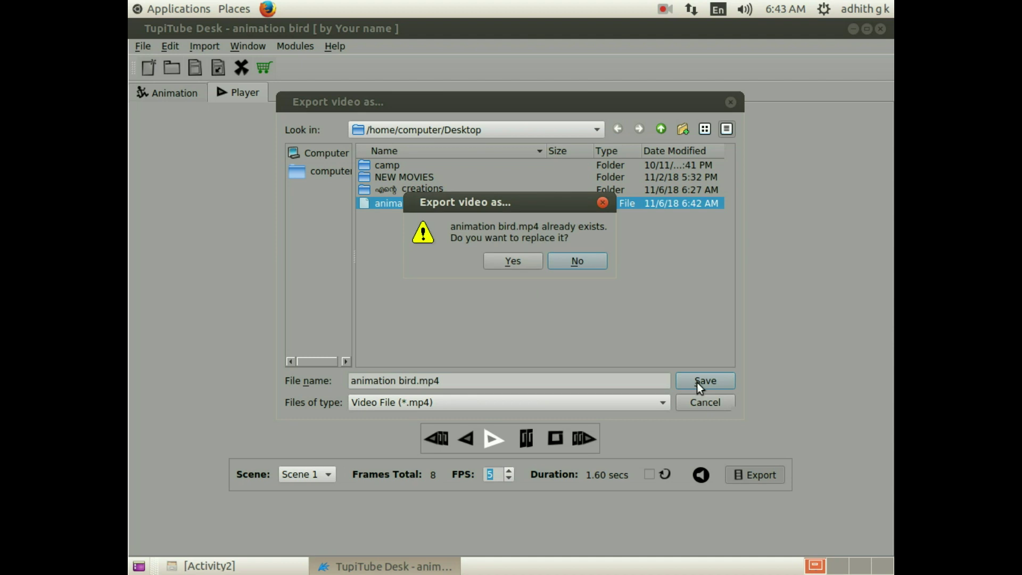
{"action": "left_click", "coordinate": [513, 261]}
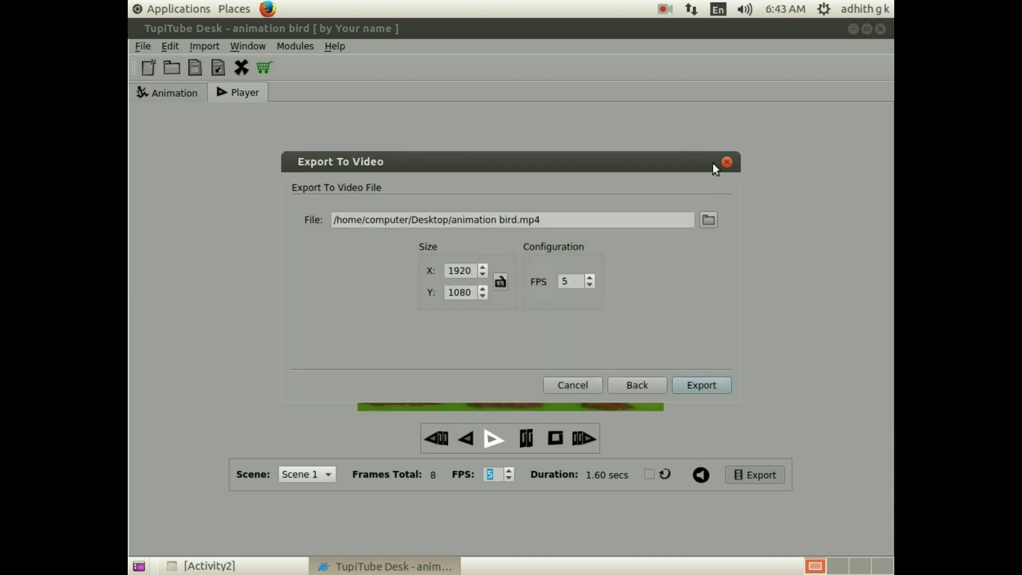
{"action": "left_click", "coordinate": [717, 388]}
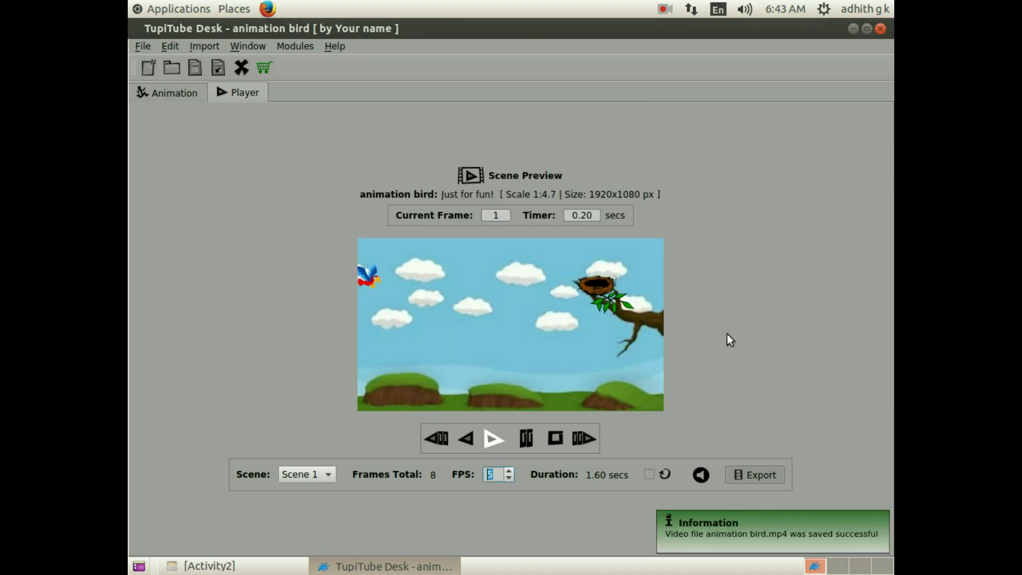
Close TupiTube Desk and open the exported animation bird.mp4 from the desktop in the video player.
{"action": "left_click", "coordinate": [881, 29]}
{"action": "left_click", "coordinate": [219, 368]}
{"action": "double_click", "coordinate": [209, 350]}
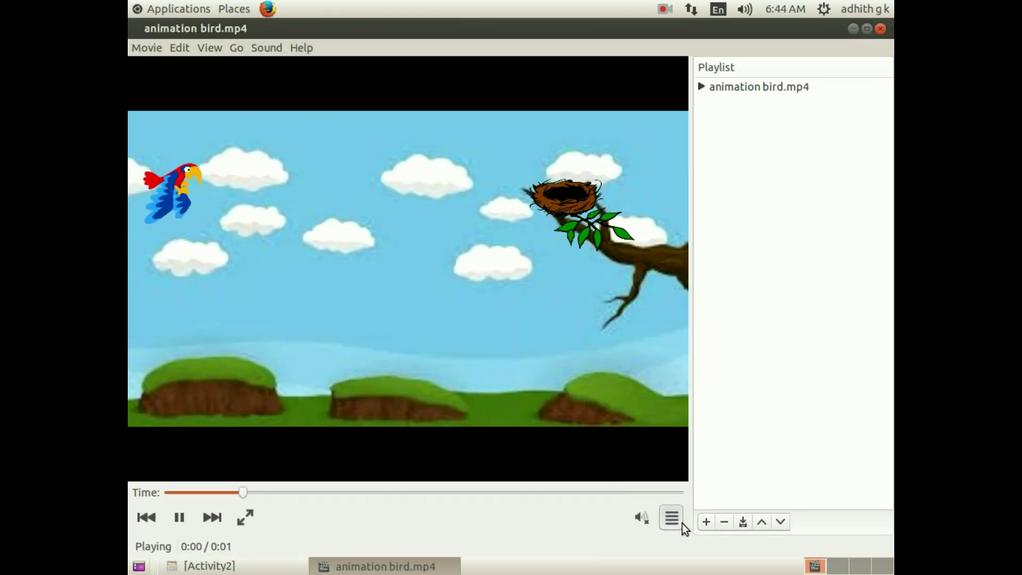
Watch the video in fullscreen, return to the window, pause playback and close the video player.
{"action": "left_click", "coordinate": [244, 518]}
{"action": "mouse_move", "coordinate": [858, 8]}
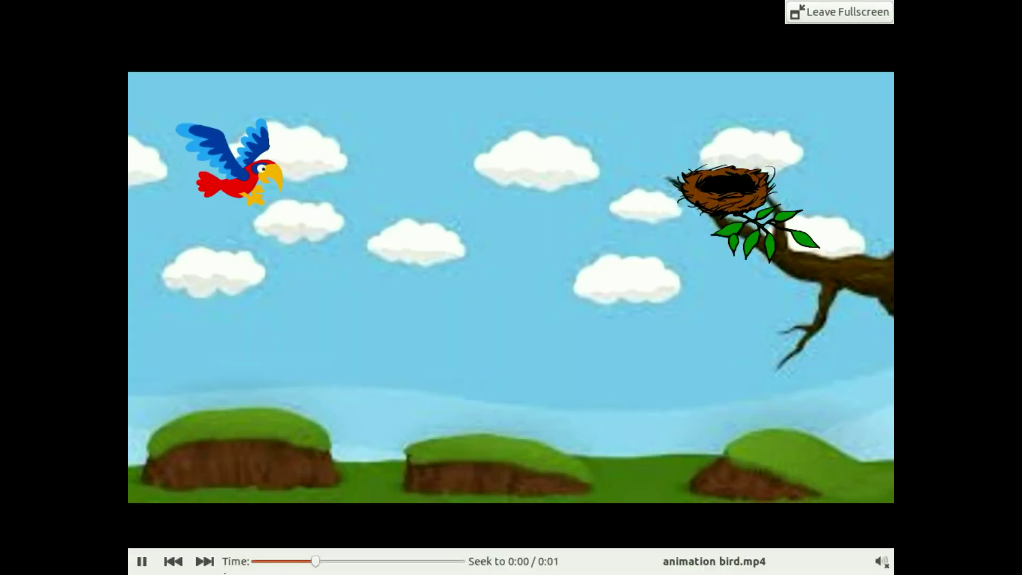
{"action": "left_click", "coordinate": [858, 7]}
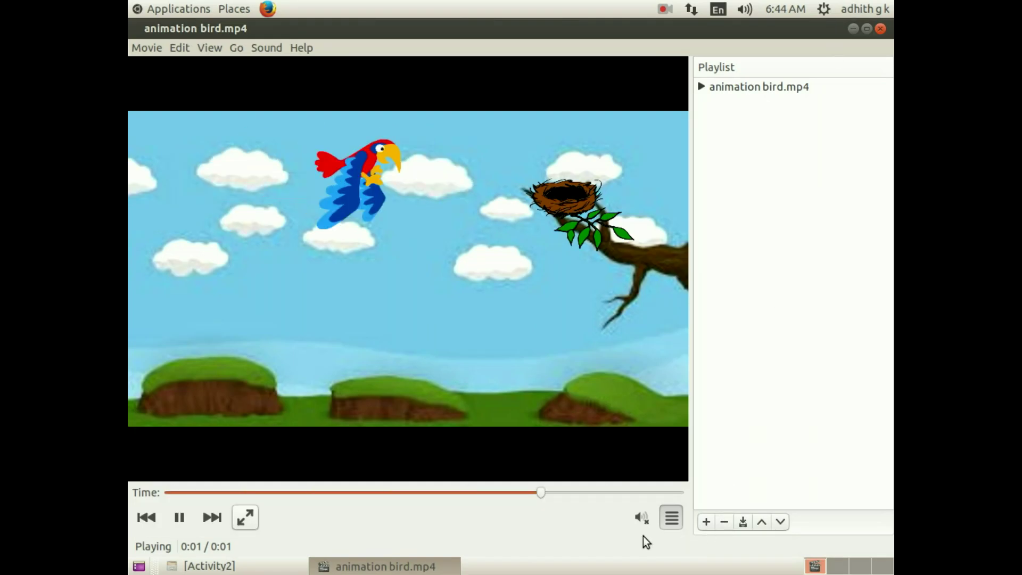
{"action": "left_click", "coordinate": [171, 525]}
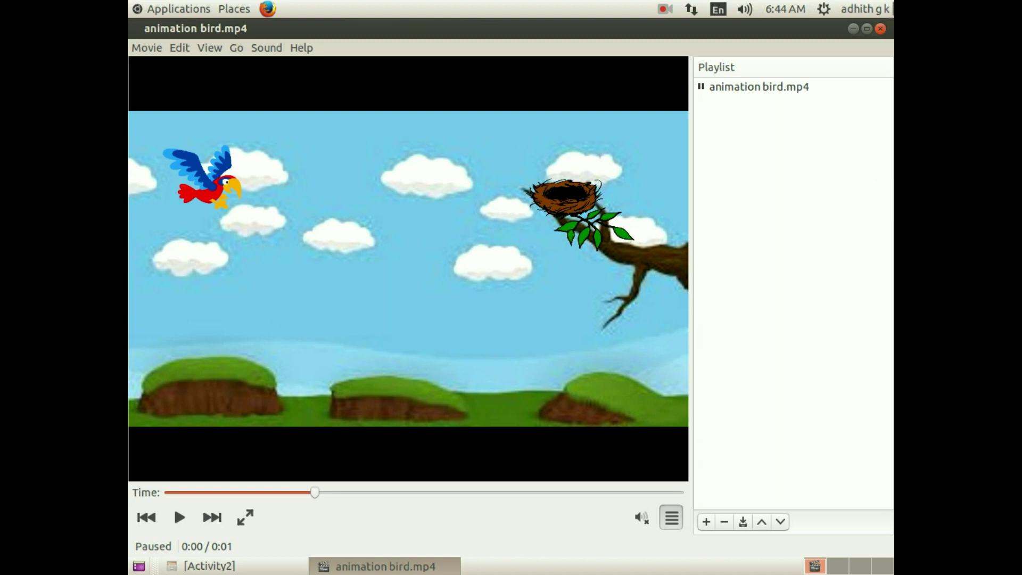
{"action": "left_click", "coordinate": [881, 30]}
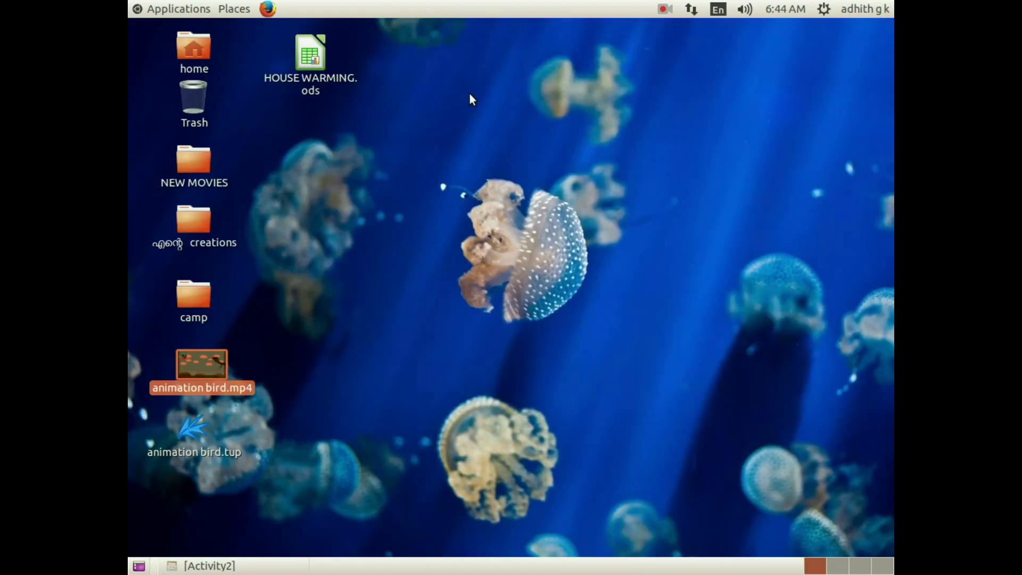
{"action": "left_click", "coordinate": [665, 9]}
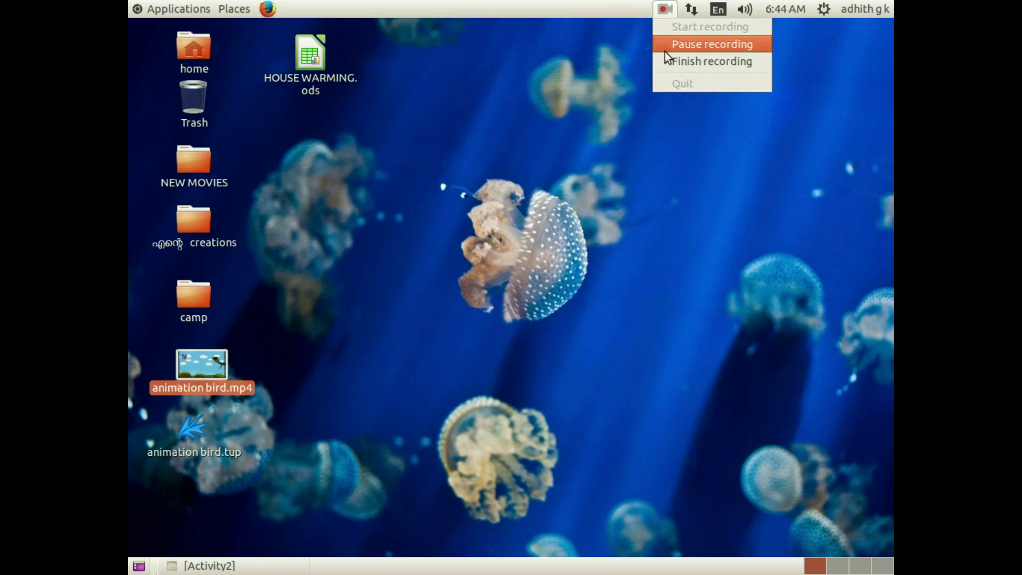